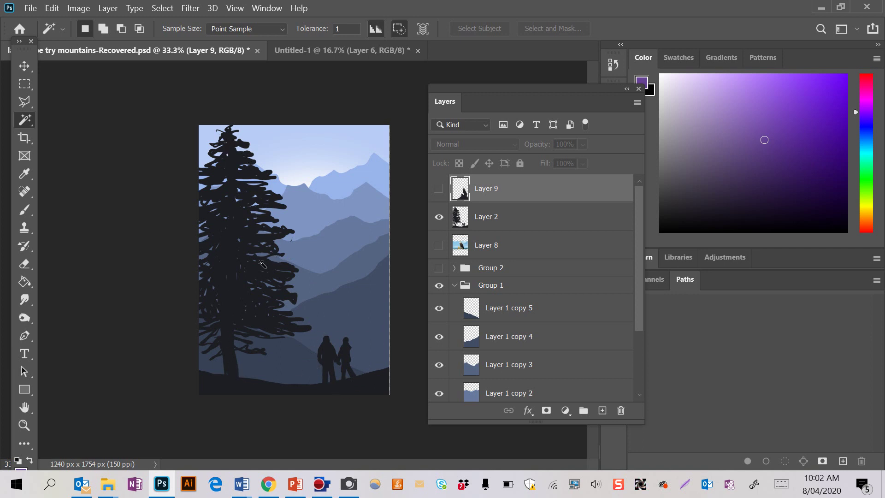
- Show Layer 9's eagle-on-rock silhouette and hide Layer 2's tree and couple silhouette
click(438, 188)
click(439, 217)
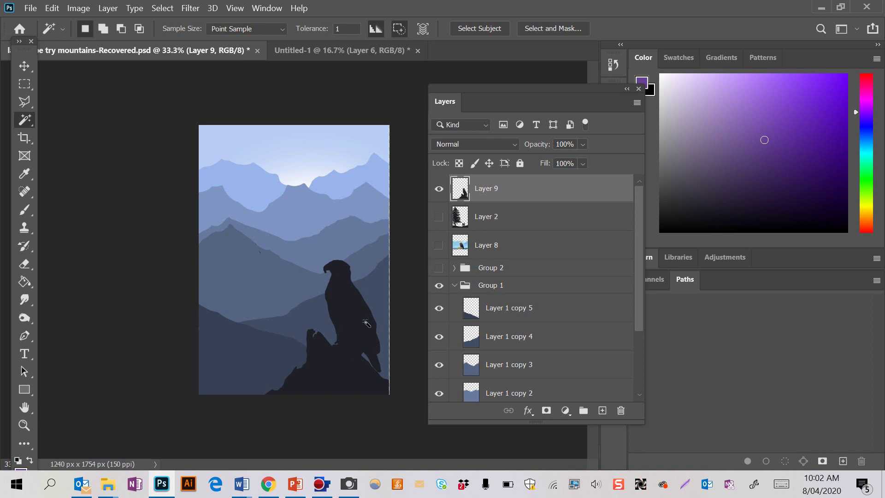
- Free-transform the eagle silhouette to about 140% and commit the resize
key(ctrl+t)
drag(232, 259, 141, 194)
key(Return)
- Undo the eagle enlargement and switch to the Untitled-1 purple mountains document
key(w)
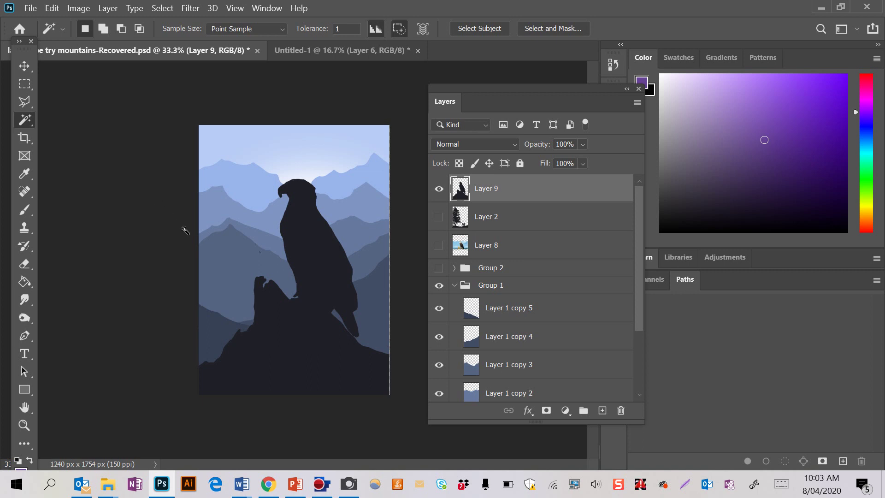
key(ctrl+z)
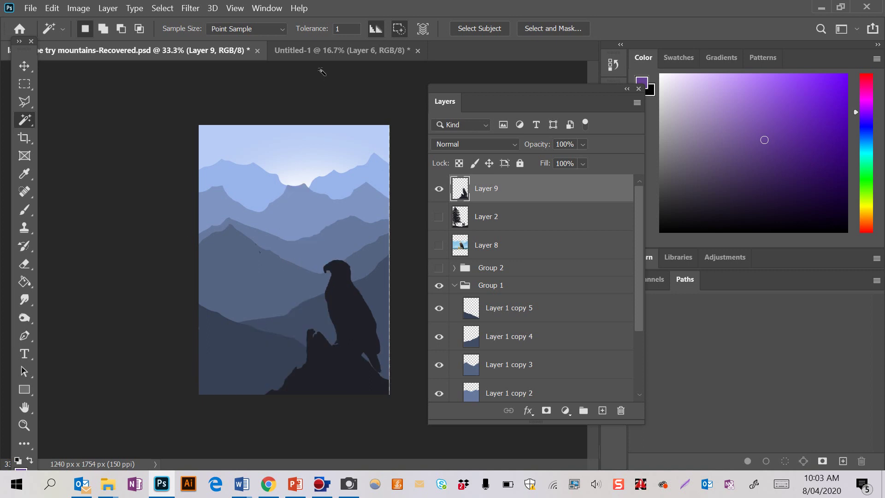
click(329, 54)
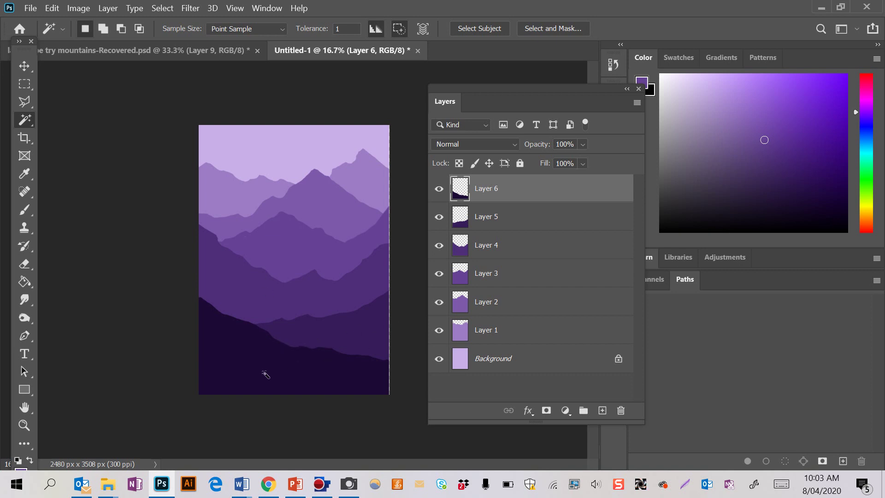
- Switch from Photoshop to a new tab in Google Chrome
click(269, 483)
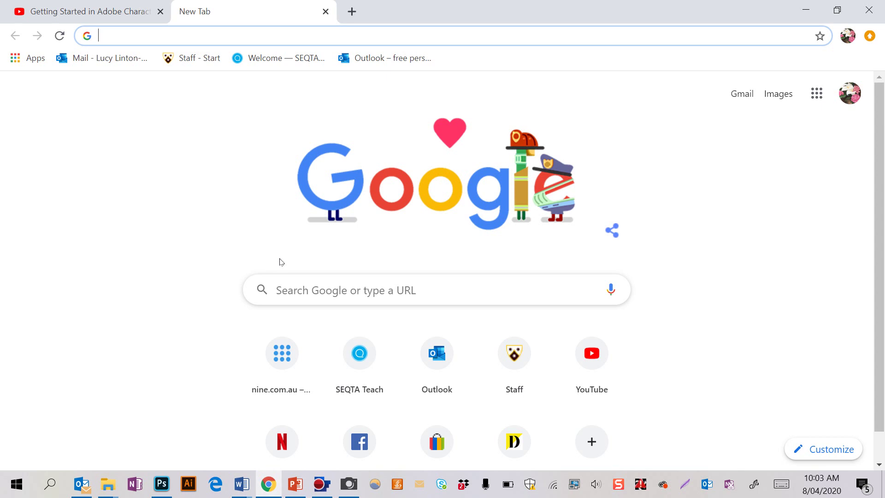
- Search Google Images for 'deer', preview the OneKindPlanet stag photo, then open a new tab
text(deer)
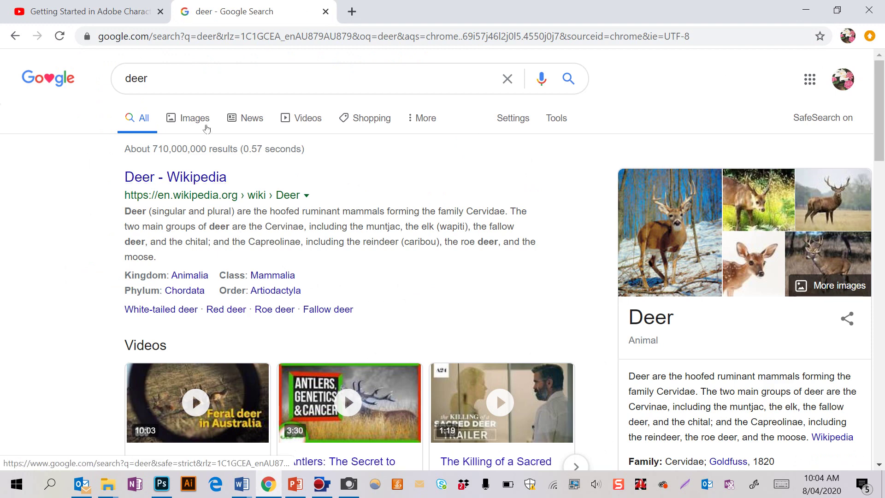
click(203, 124)
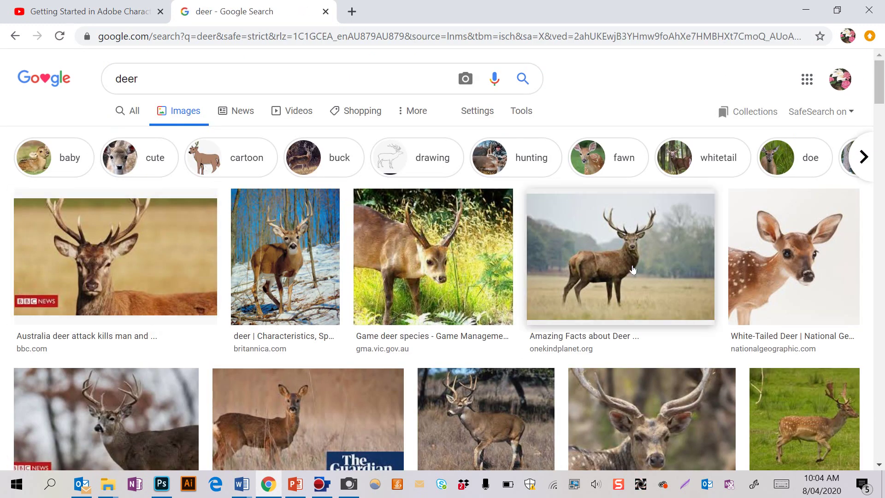
click(629, 266)
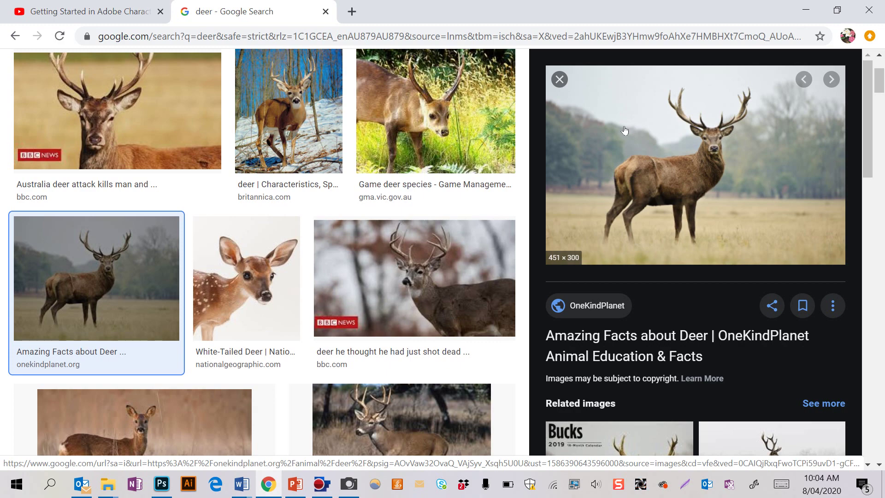
scroll(357, 259, down, 2)
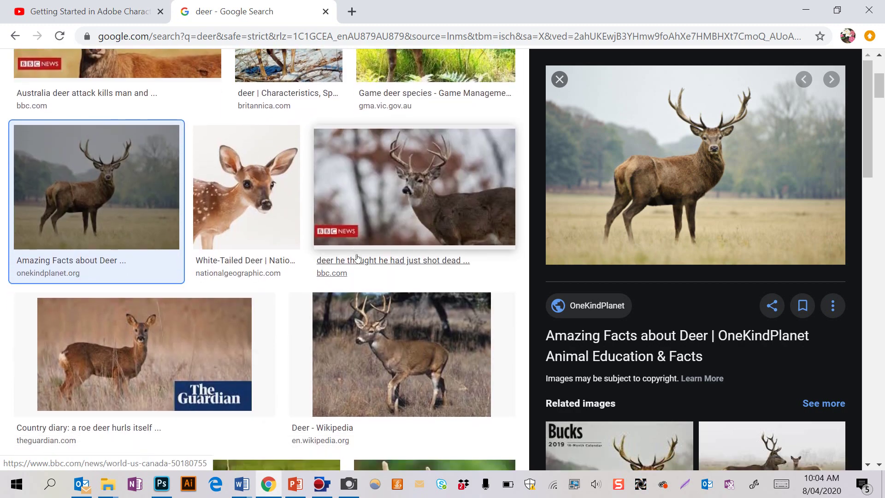
scroll(358, 258, down, 5)
scroll(357, 258, up, 9)
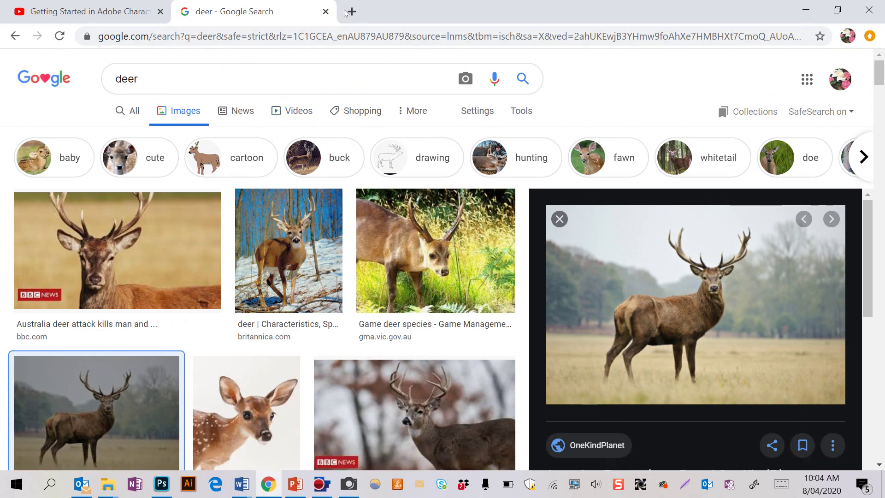
click(350, 12)
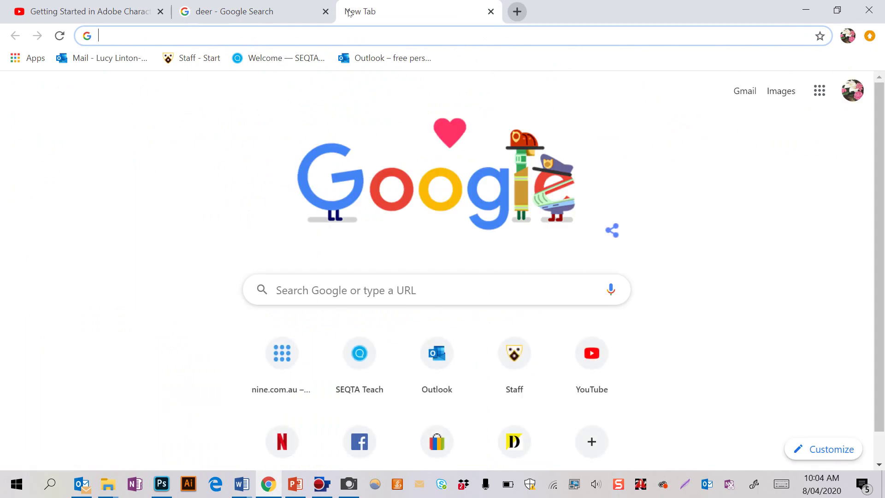
- Search Google Images for 'eagle' and preview the Bald eagle – Wikipedia photo
text(eagle)
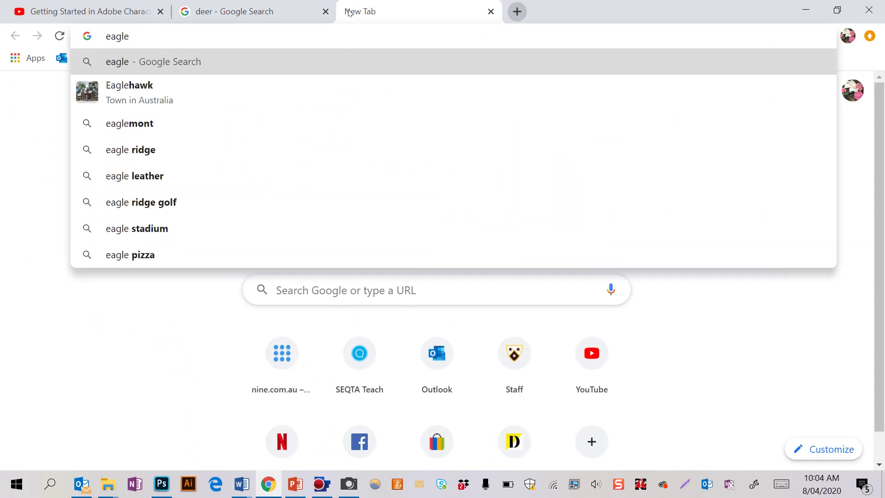
key(Return)
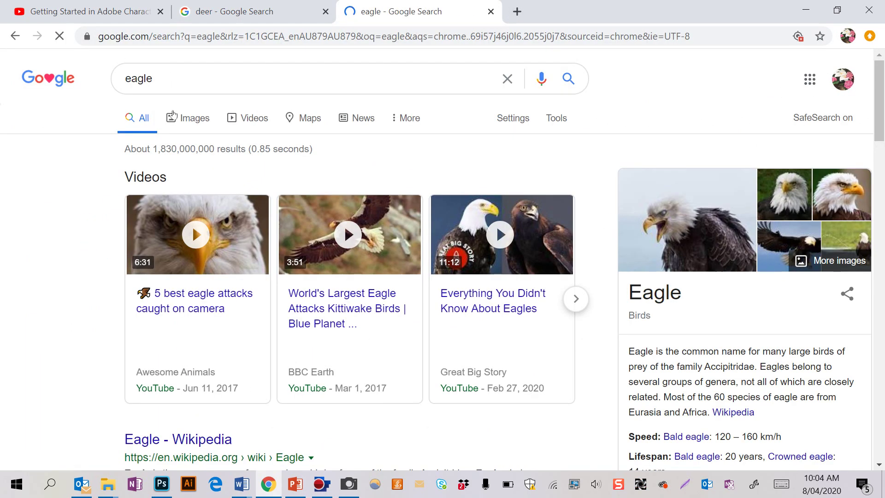
click(190, 118)
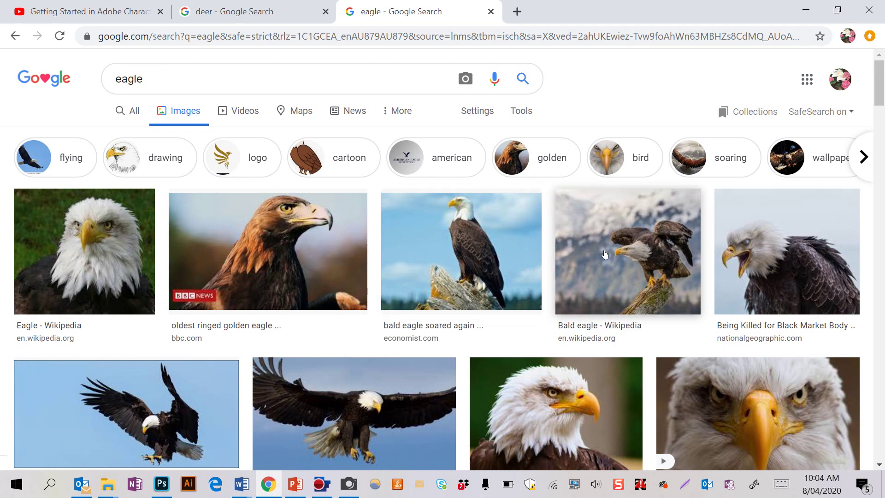
click(641, 254)
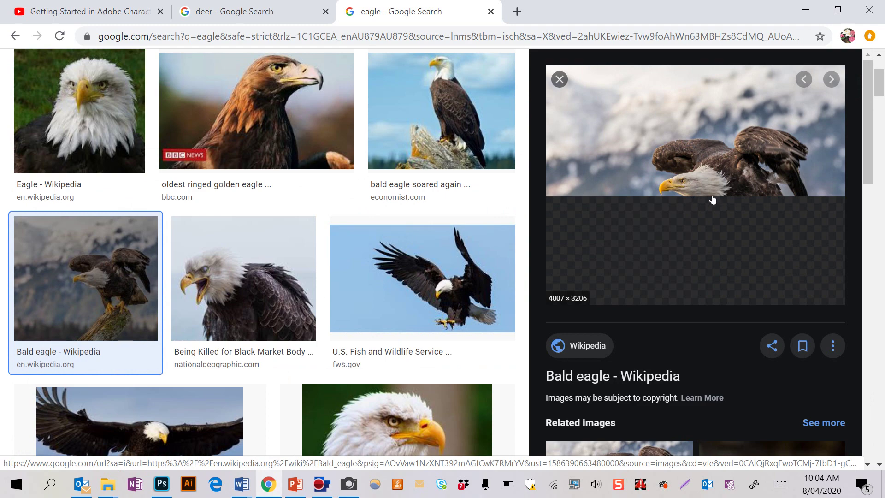
scroll(397, 312, down, 2)
scroll(397, 313, down, 1)
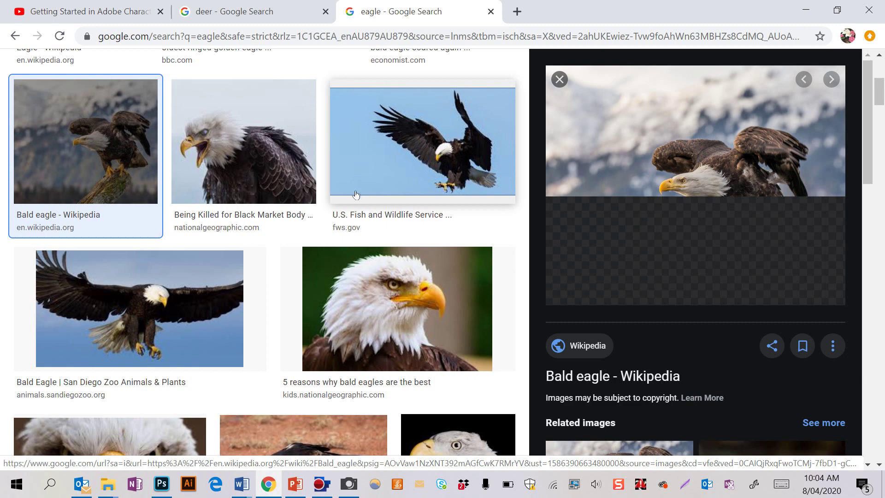
scroll(355, 194, down, 2)
scroll(356, 194, down, 4)
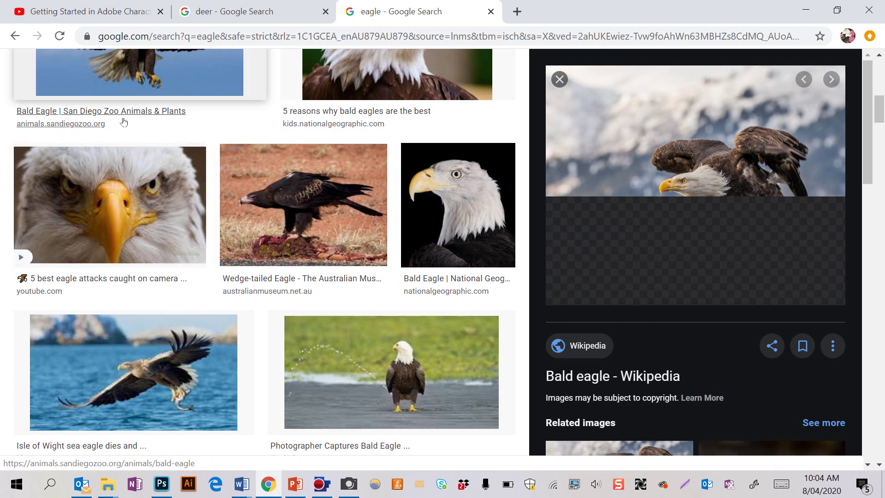
scroll(282, 217, up, 5)
scroll(285, 220, up, 6)
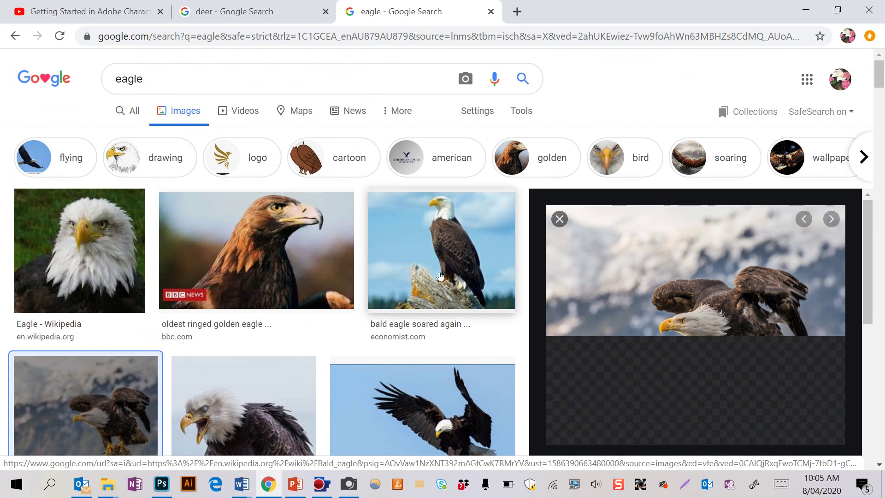
- Browse the 'deer' image results again, then switch back to Photoshop's Untitled-1 poster
click(284, 10)
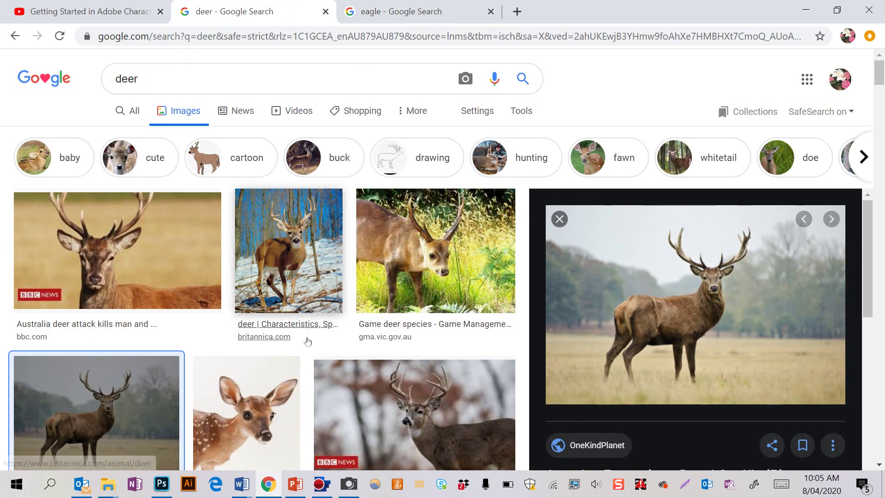
scroll(308, 341, down, 1)
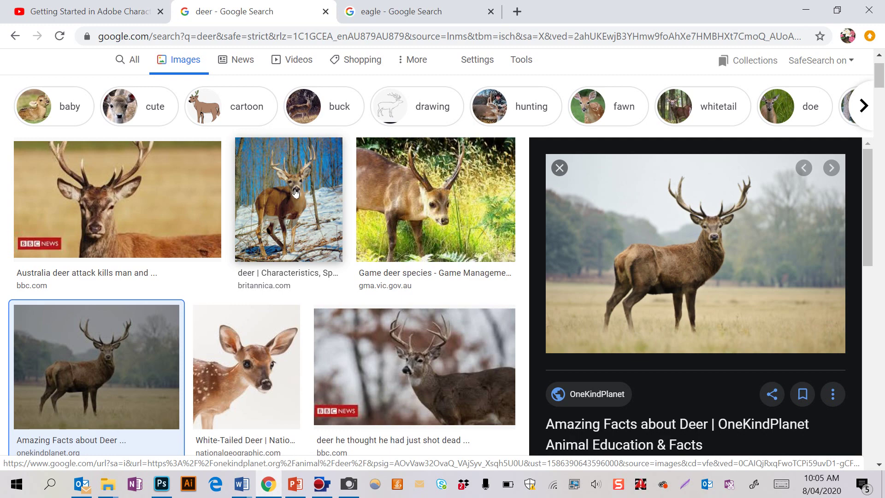
scroll(296, 193, down, 5)
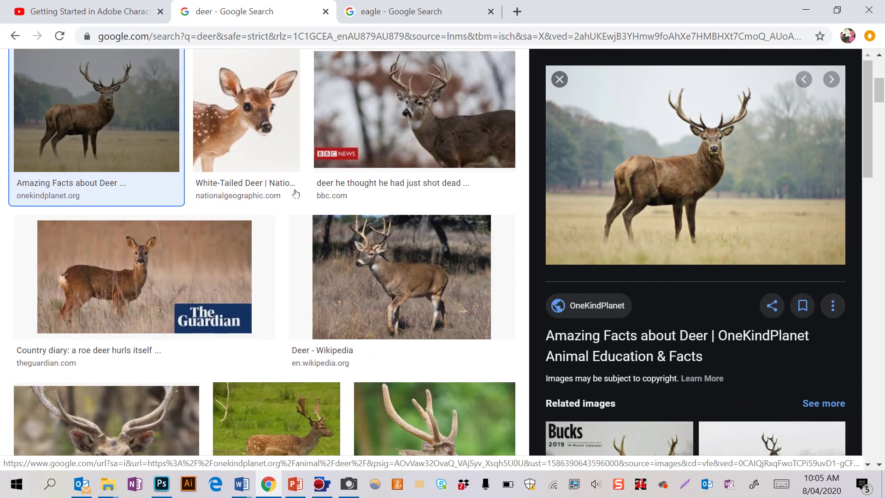
scroll(295, 193, up, 5)
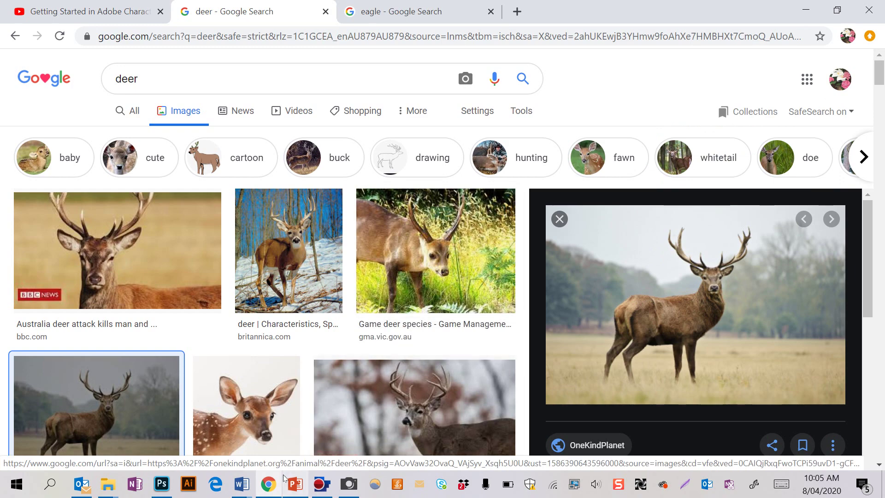
click(162, 484)
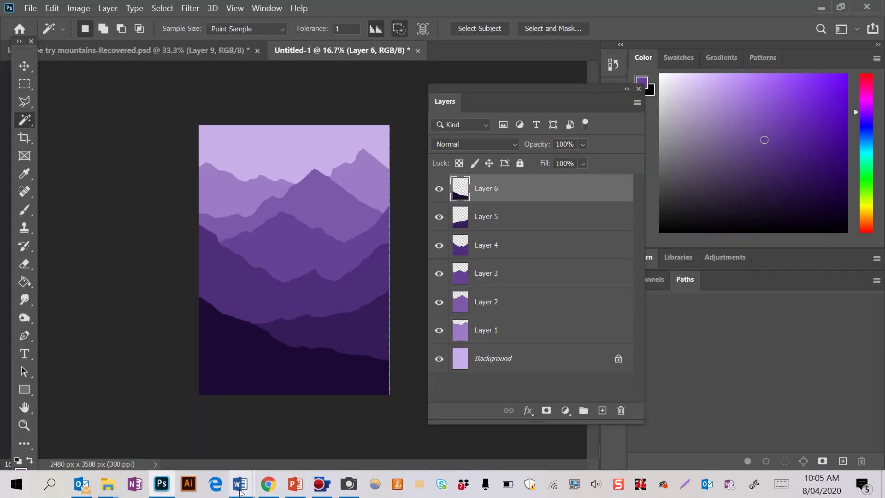
- Paste the stag photo into Untitled-1, enlarge it to about 661%, and place it over the lower hills
key(ctrl+v)
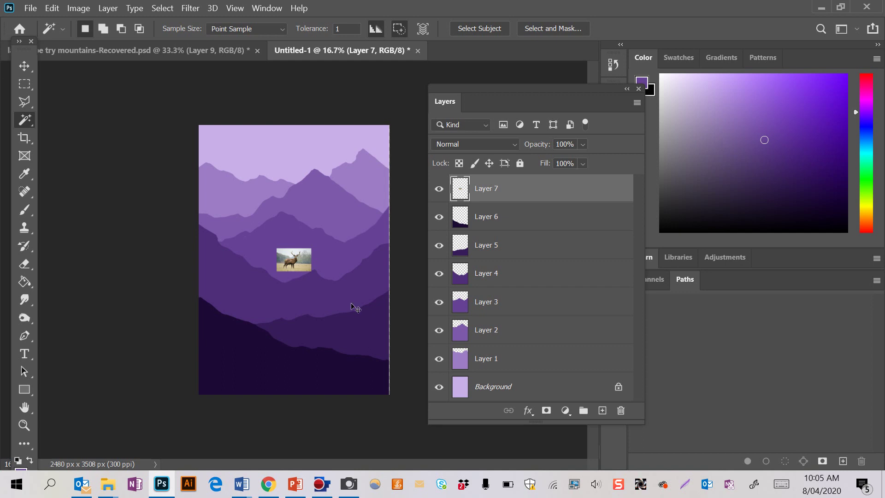
key(ctrl+t)
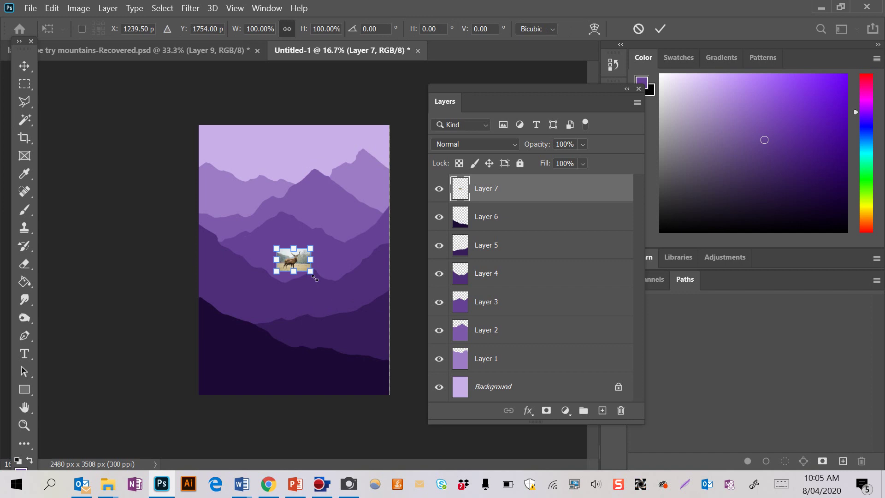
drag(315, 278, 408, 335)
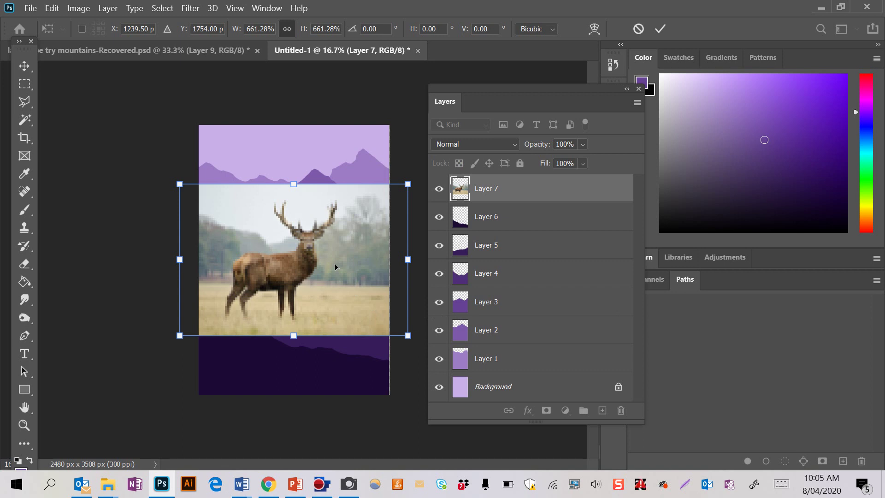
drag(292, 261, 301, 170)
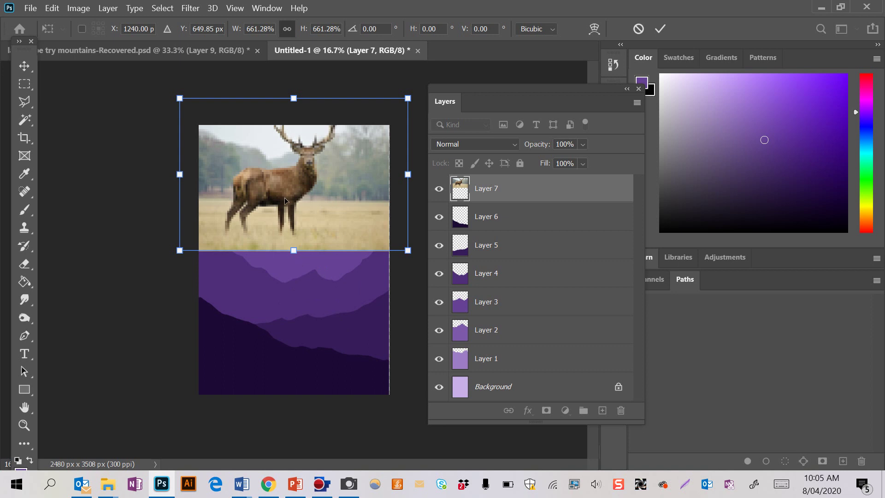
drag(284, 197, 310, 309)
key(Return)
key(w)
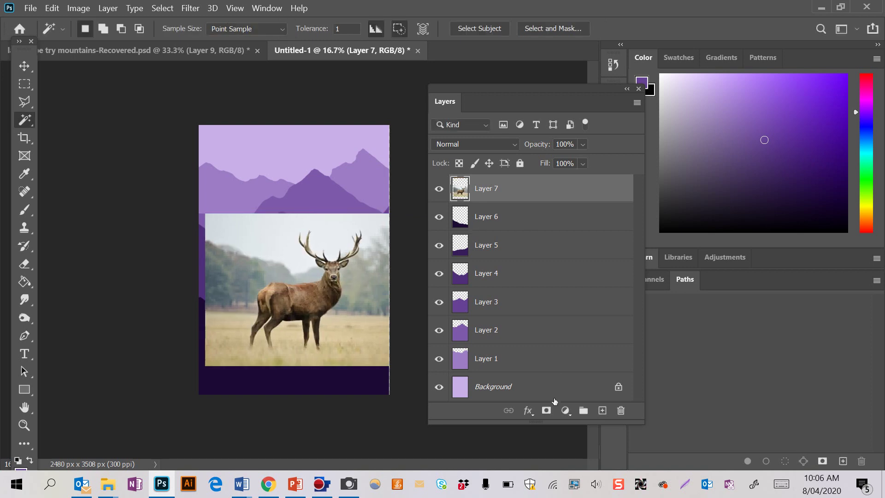
- Add an empty Layer 8 above the deer photo and zoom in on the deer
click(603, 411)
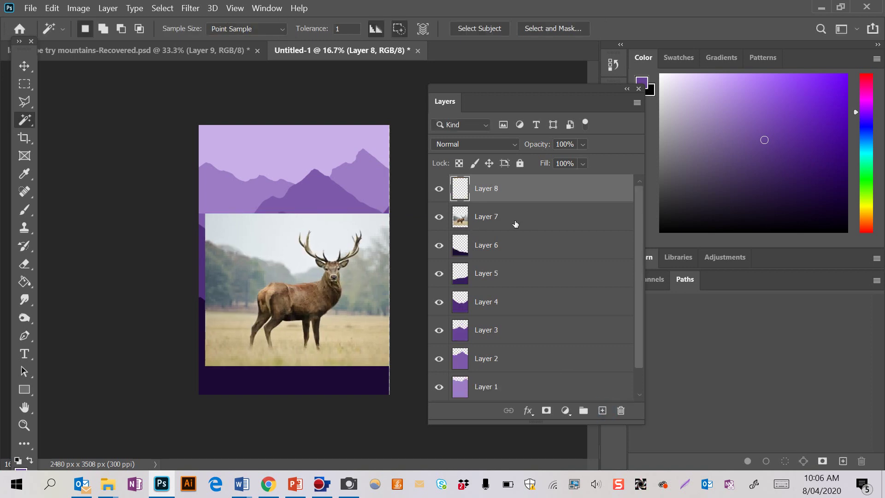
key(ctrl+plus)
key(ctrl+plus)
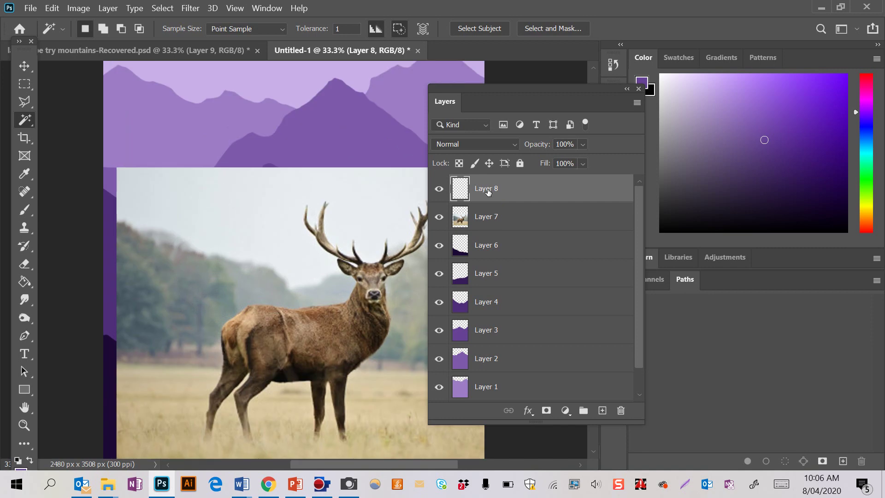
key(ctrl+plus)
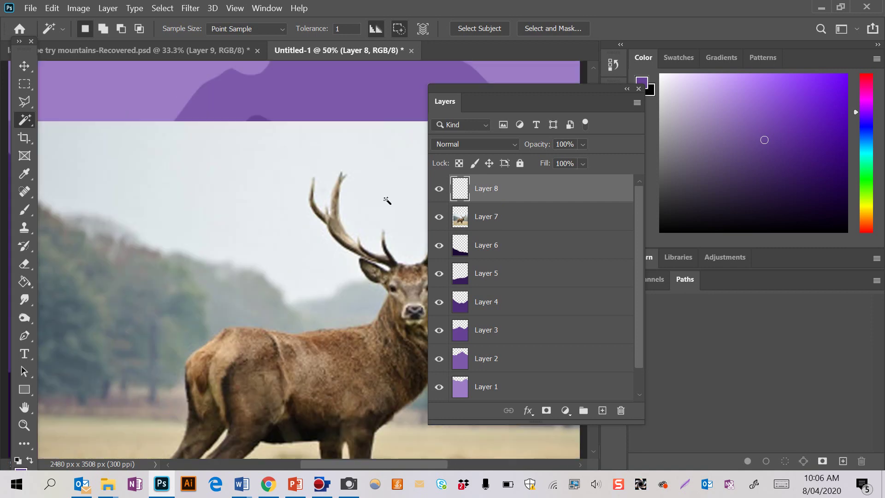
scroll(307, 247, down, 5)
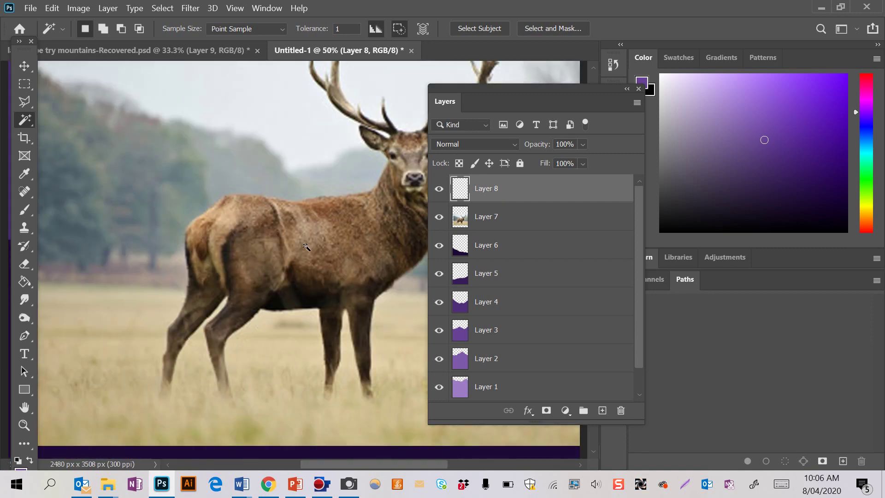
scroll(306, 247, right, 3)
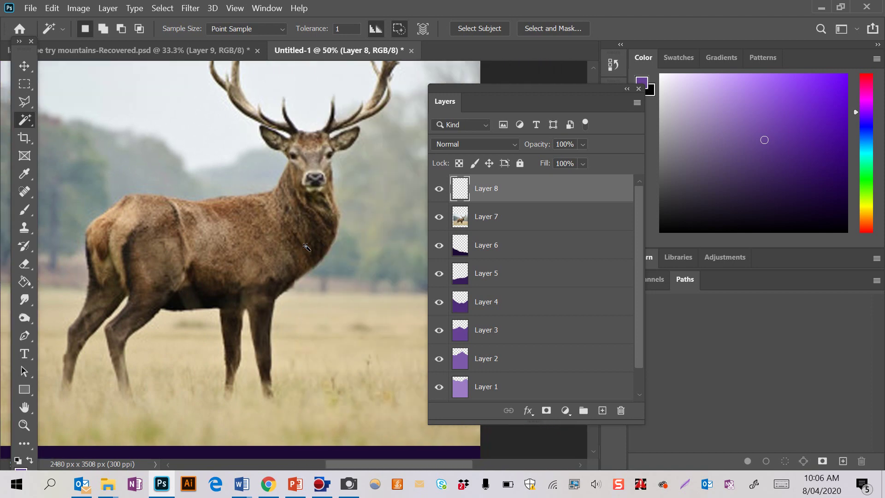
scroll(307, 247, up, 1)
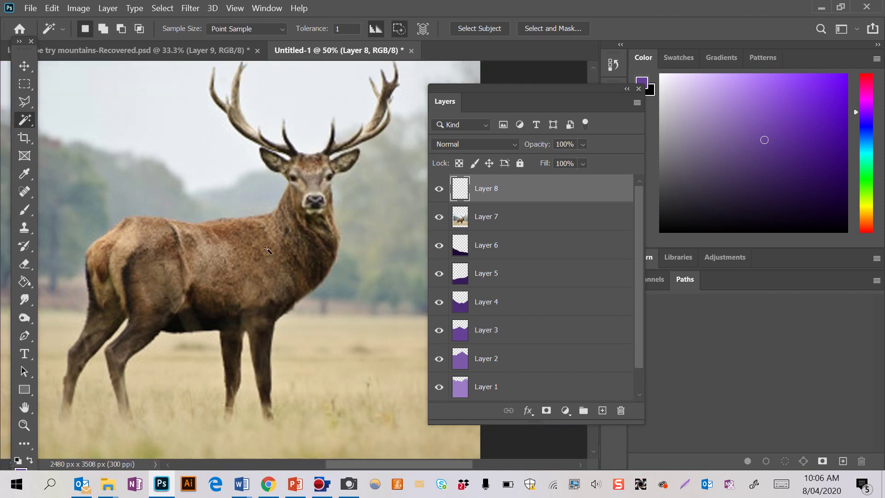
- Shrink the Brush to size 15, undo a trial stroke, and hide Layers 8 and 7
click(25, 209)
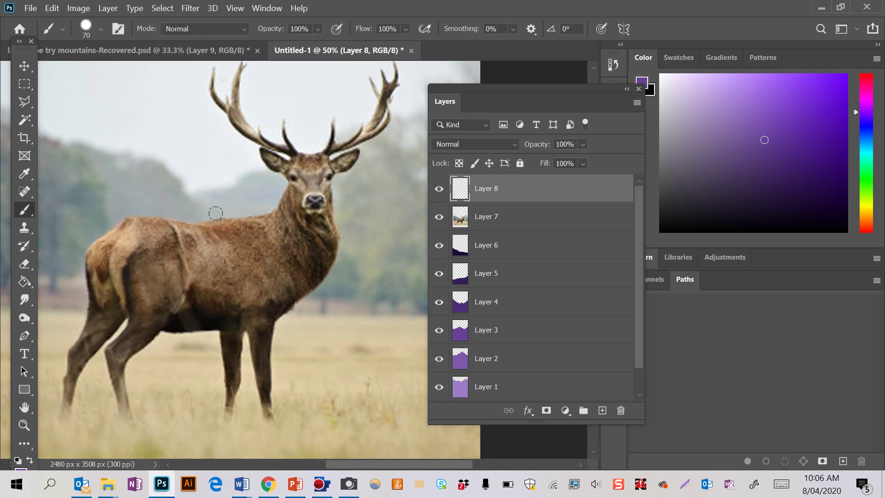
key(bracketleft)
key(bracketleft)
key(bracketleft)
drag(160, 220, 122, 224)
key(ctrl+z)
click(440, 189)
click(440, 218)
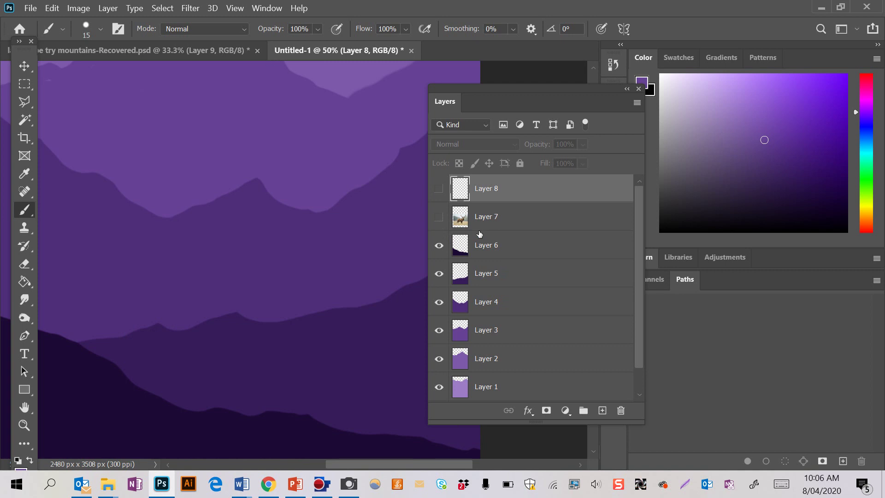
- Eyedropper the darkest hill purple as the paint colour, then make Layer 8 visible again
click(24, 173)
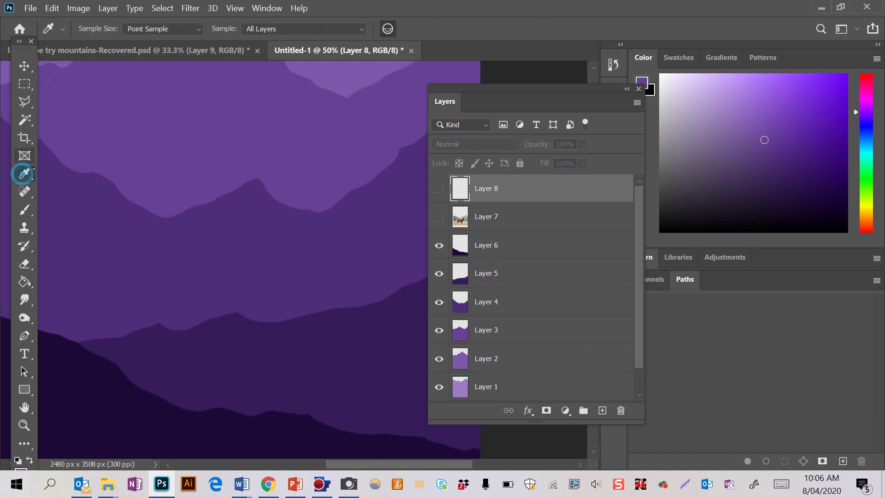
click(80, 379)
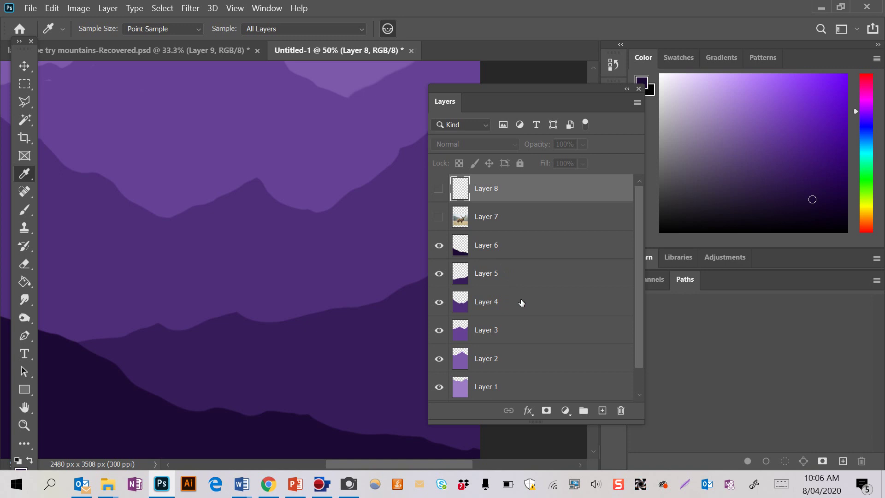
click(108, 51)
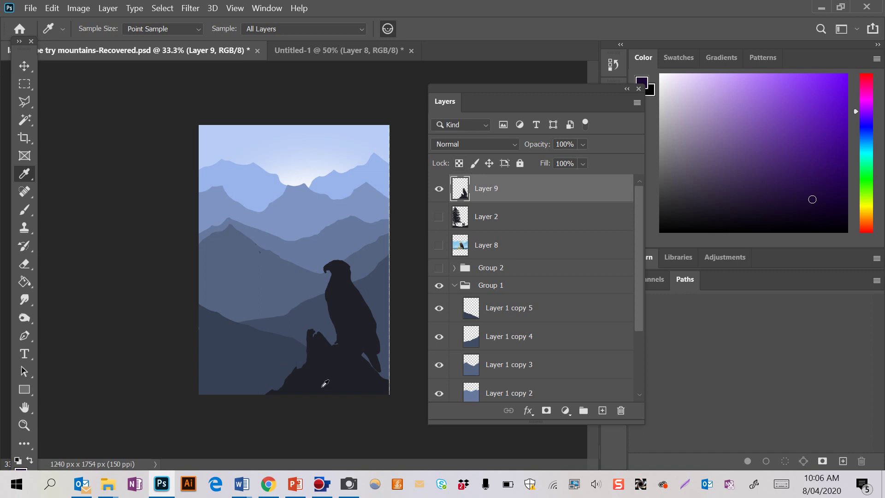
click(296, 57)
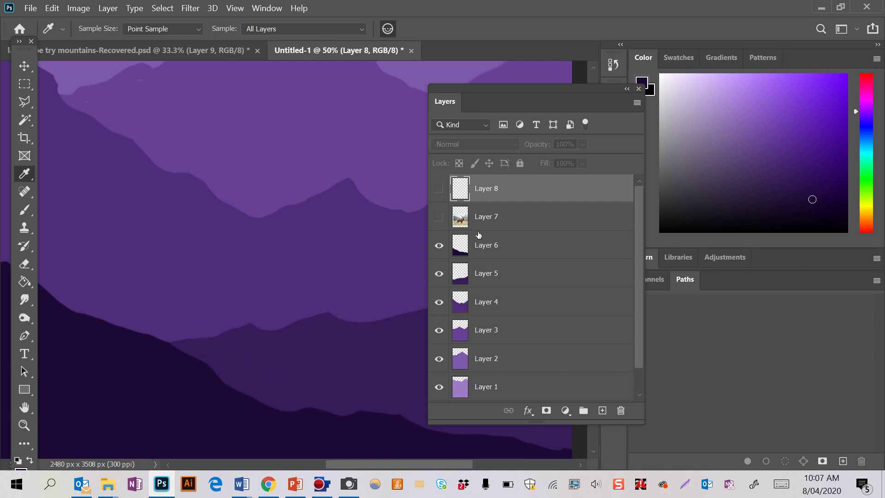
click(438, 189)
- Show Layer 7 and brush dark purple outlines along the stag's hind legs, belly and front leg
click(439, 217)
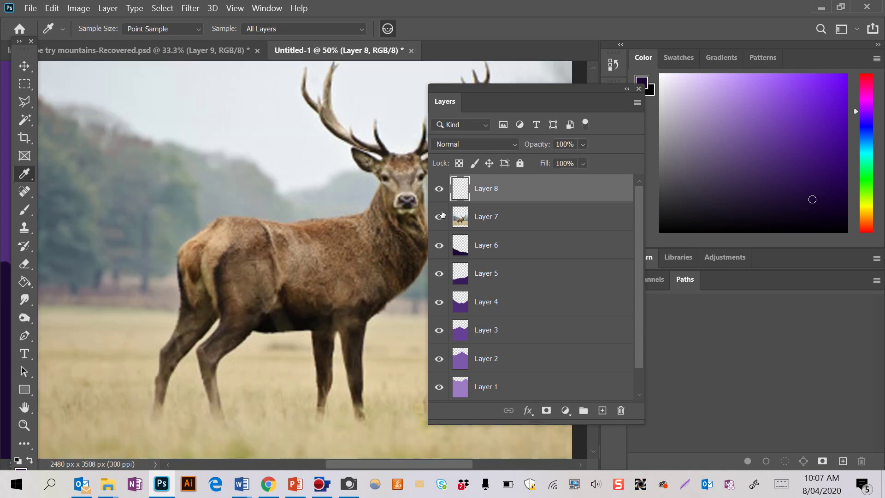
click(24, 210)
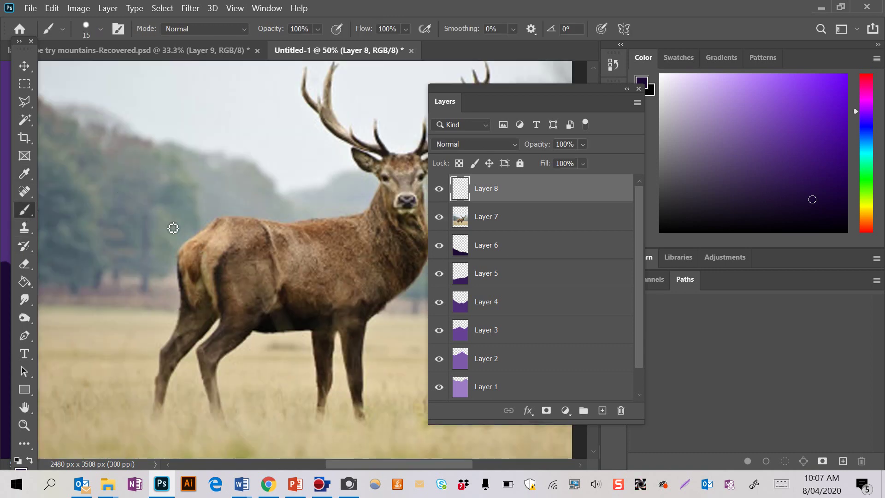
mouse_move(213, 221)
mouse_down()
mouse_move(187, 260)
mouse_move(186, 316)
mouse_move(166, 383)
mouse_move(167, 427)
mouse_move(179, 364)
mouse_up()
drag(217, 314, 187, 353)
mouse_move(219, 315)
mouse_down()
mouse_move(204, 357)
mouse_move(214, 430)
mouse_up()
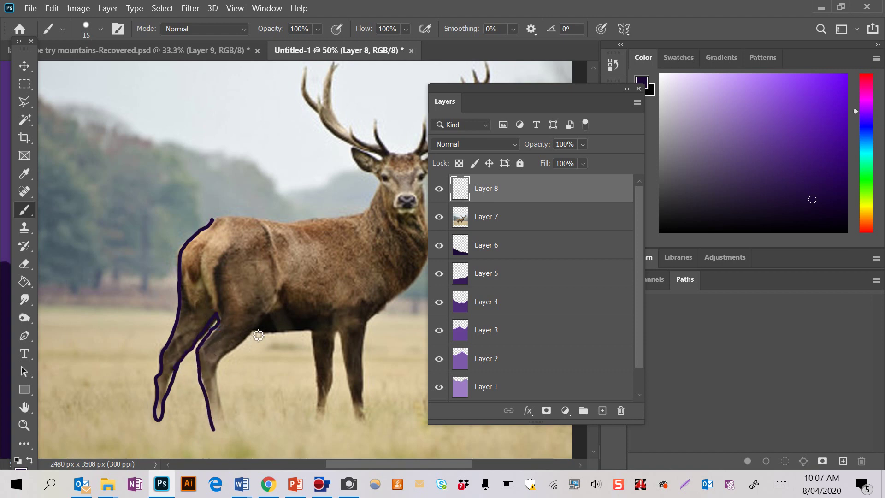
mouse_move(251, 328)
mouse_down()
mouse_move(225, 367)
mouse_move(223, 431)
mouse_move(231, 423)
mouse_move(215, 433)
mouse_move(234, 422)
mouse_up()
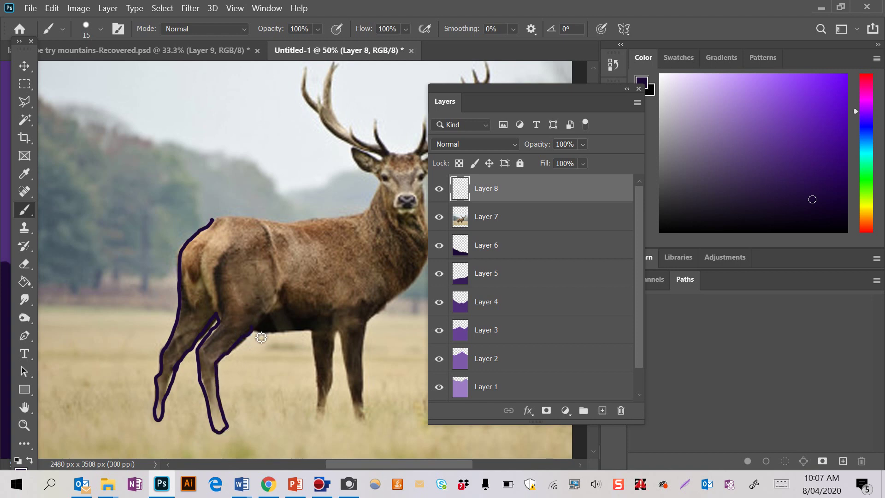
mouse_move(262, 337)
mouse_down()
mouse_move(318, 340)
mouse_move(329, 429)
mouse_move(345, 339)
mouse_move(363, 441)
mouse_move(377, 448)
mouse_move(374, 317)
mouse_up()
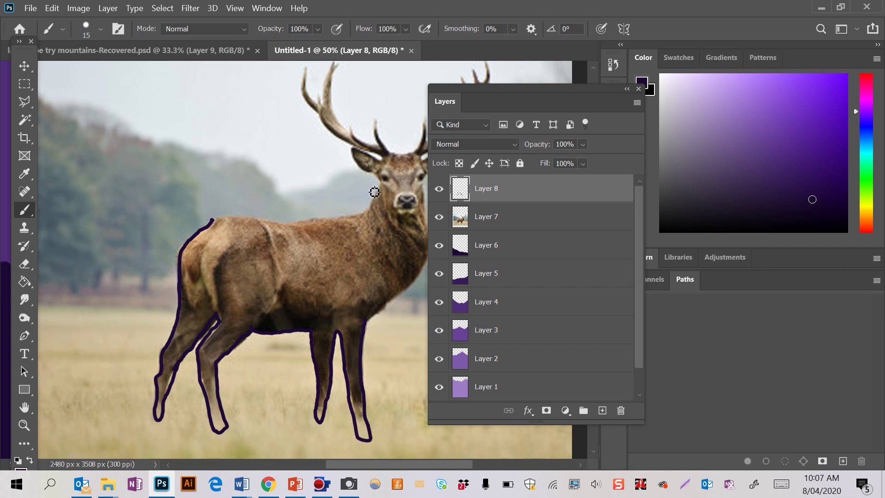
key(ctrl+plus)
key(ctrl+plus)
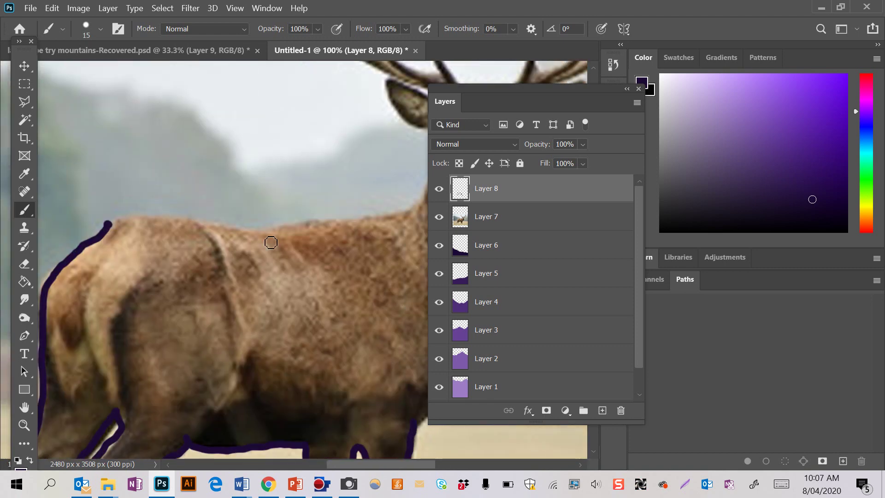
- Trace the dark purple outline along the deer's back and up its neck on Layer 8
drag(263, 233, 110, 224)
scroll(122, 239, right, 5)
scroll(121, 239, left, 2)
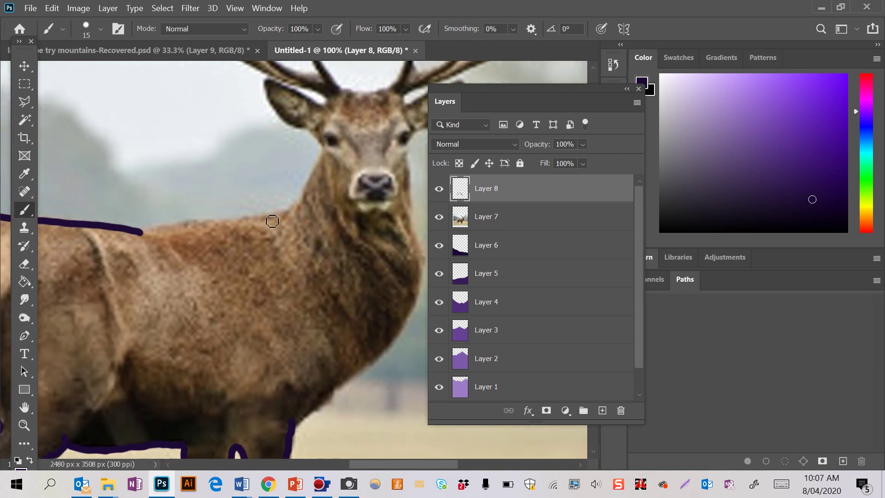
mouse_move(291, 212)
mouse_down()
mouse_move(152, 239)
mouse_move(119, 229)
mouse_up()
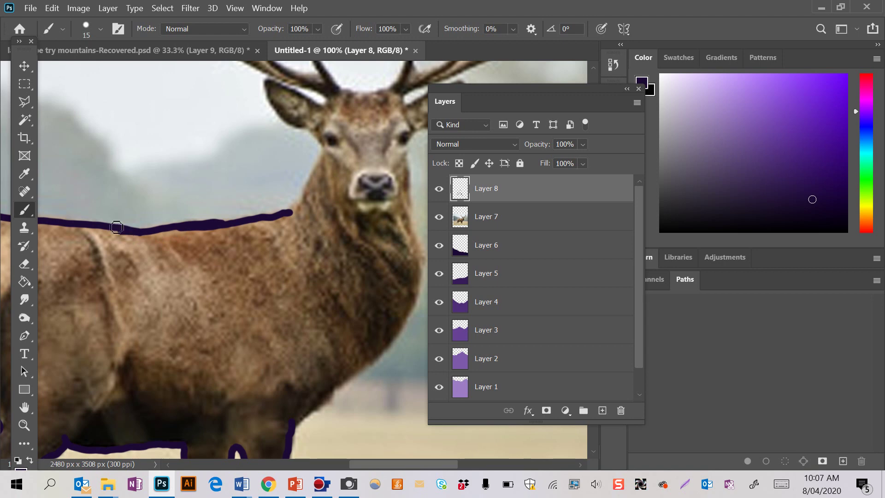
scroll(114, 227, up, 3)
- Outline both sides of the deer's face, ear and chest, then reduce the brush to 9 px
mouse_move(312, 192)
mouse_down()
mouse_move(332, 218)
mouse_move(288, 280)
mouse_up()
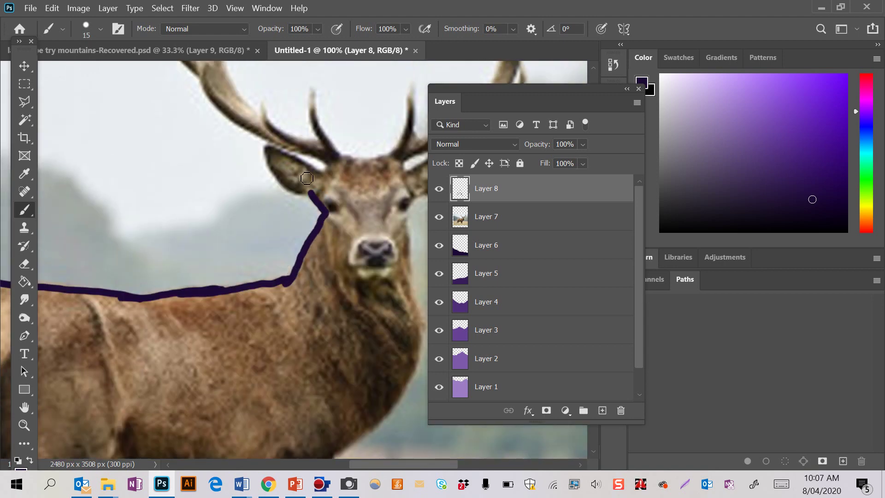
mouse_move(326, 175)
mouse_down()
mouse_move(270, 151)
mouse_move(277, 177)
mouse_move(299, 193)
mouse_move(318, 189)
mouse_up()
mouse_move(412, 194)
mouse_down()
mouse_move(411, 229)
mouse_move(425, 338)
mouse_move(410, 369)
mouse_up()
scroll(384, 371, down, 2)
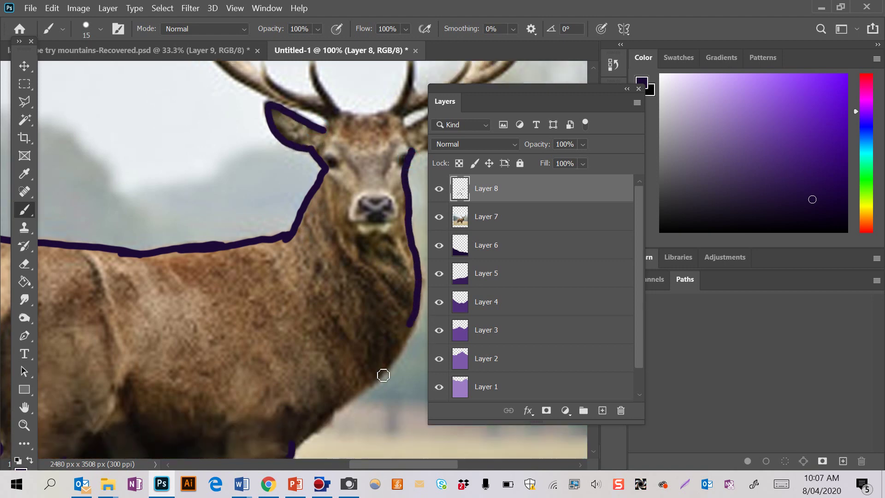
mouse_move(420, 319)
mouse_down()
mouse_move(392, 378)
mouse_move(324, 423)
mouse_up()
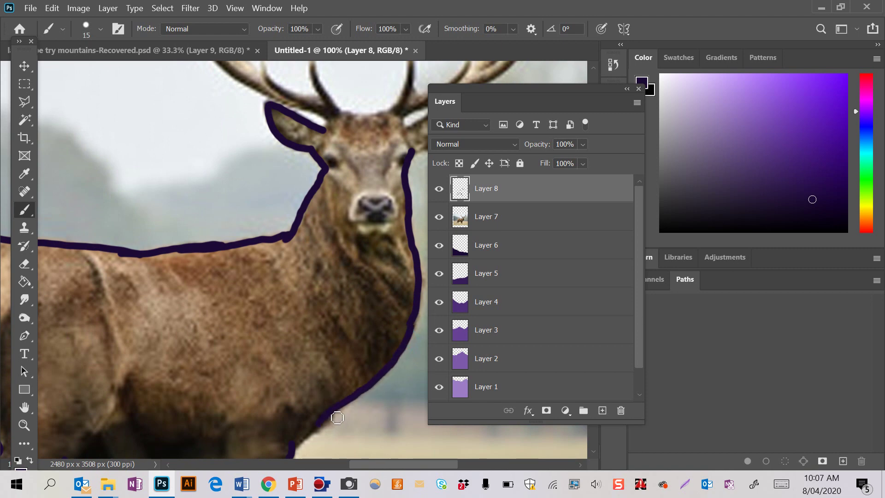
scroll(306, 447, up, 7)
scroll(305, 447, up, 1)
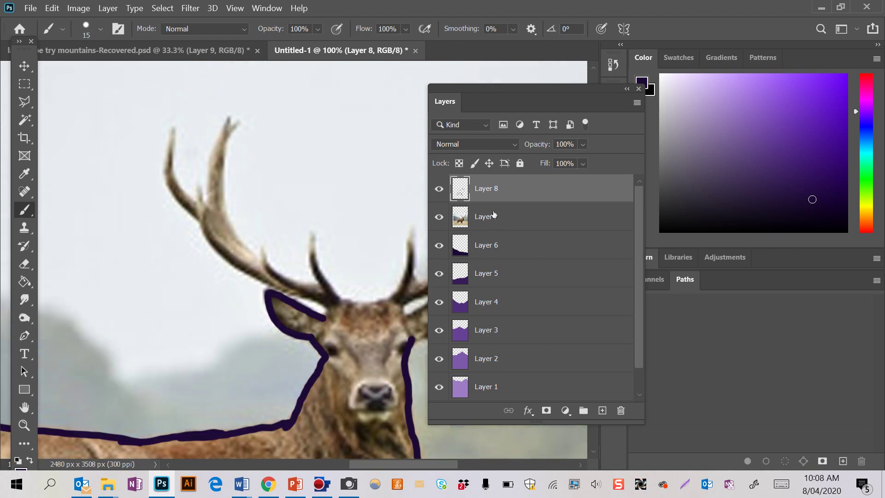
key(bracketleft)
key(bracketleft)
- Trace the deer's ears, antler tine and both edges of the right antler in dark purple
mouse_move(333, 315)
mouse_down()
mouse_move(220, 256)
mouse_move(173, 182)
mouse_move(181, 136)
mouse_move(185, 181)
mouse_move(216, 212)
mouse_move(223, 150)
mouse_move(237, 121)
mouse_move(235, 136)
mouse_move(244, 129)
mouse_move(232, 191)
mouse_move(260, 264)
mouse_move(267, 253)
mouse_move(283, 280)
mouse_move(327, 301)
mouse_move(315, 275)
mouse_move(318, 234)
mouse_move(328, 274)
mouse_move(351, 307)
mouse_move(401, 299)
mouse_up()
scroll(401, 299, right, 3)
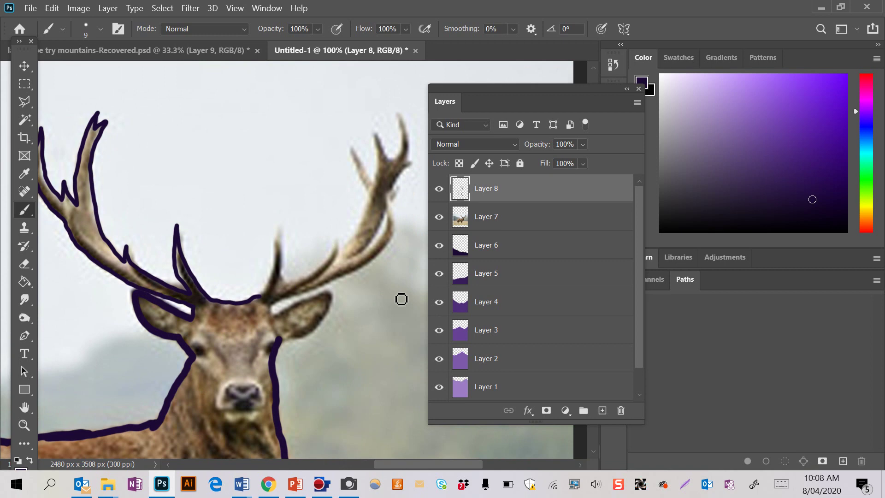
mouse_move(262, 300)
mouse_down()
mouse_move(280, 277)
mouse_move(285, 236)
mouse_move(291, 293)
mouse_move(328, 273)
mouse_move(343, 244)
mouse_move(343, 255)
mouse_up()
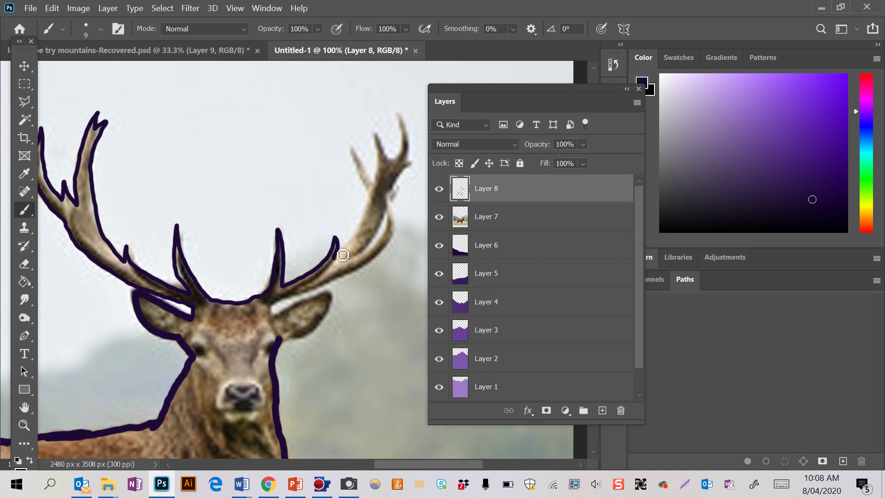
mouse_move(275, 310)
mouse_down()
mouse_move(338, 303)
mouse_move(313, 343)
mouse_move(284, 345)
mouse_up()
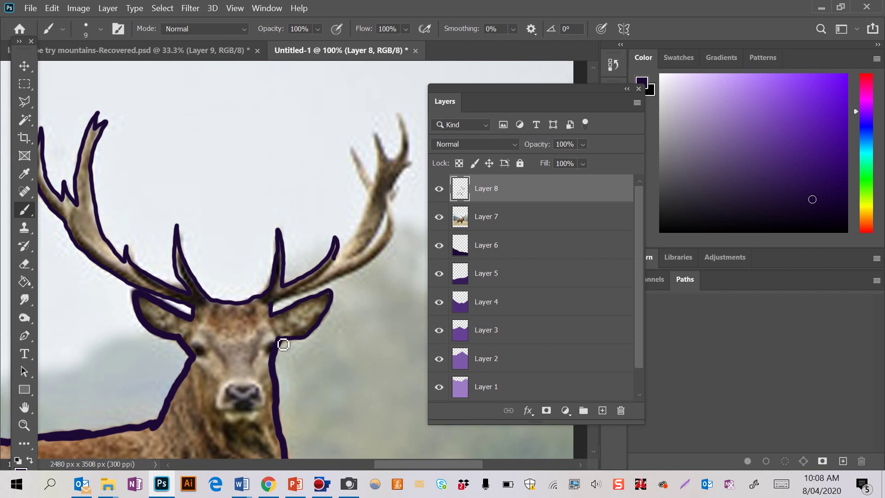
mouse_move(334, 258)
mouse_down()
mouse_move(370, 229)
mouse_move(377, 200)
mouse_move(351, 148)
mouse_move(374, 184)
mouse_move(373, 138)
mouse_move(396, 166)
mouse_move(399, 113)
mouse_move(417, 161)
mouse_move(394, 210)
mouse_up()
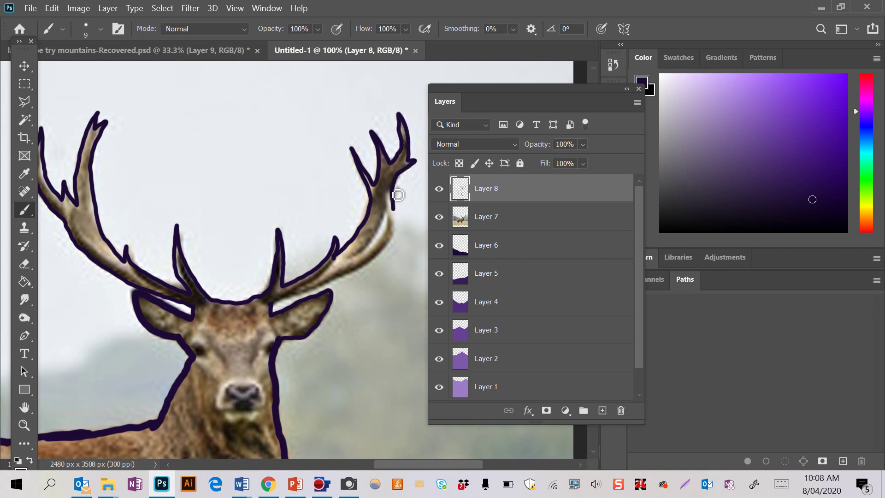
mouse_move(399, 195)
mouse_down()
mouse_move(387, 198)
mouse_move(364, 257)
mouse_move(397, 225)
mouse_move(388, 254)
mouse_move(361, 278)
mouse_move(278, 312)
mouse_up()
- Erase a rough stroke on the right antler outline and repaint it cleanly with the Brush
click(24, 263)
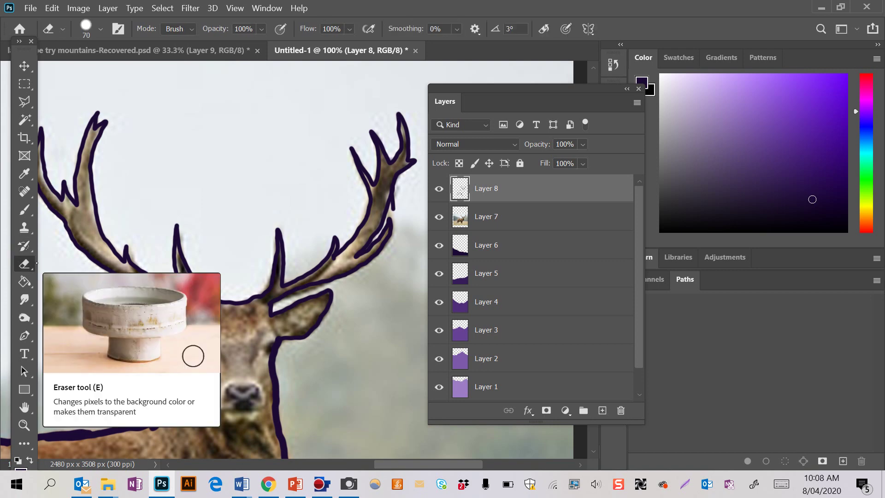
mouse_move(416, 214)
mouse_down()
mouse_move(404, 197)
mouse_move(413, 201)
mouse_up()
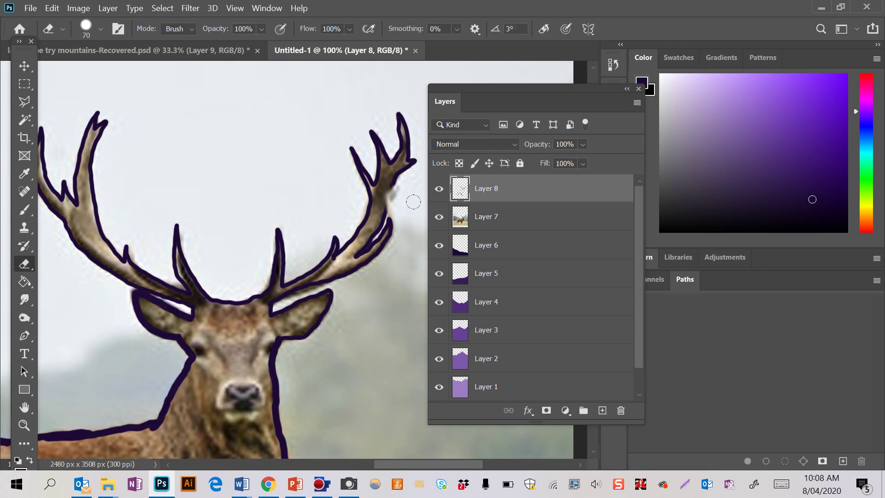
click(25, 210)
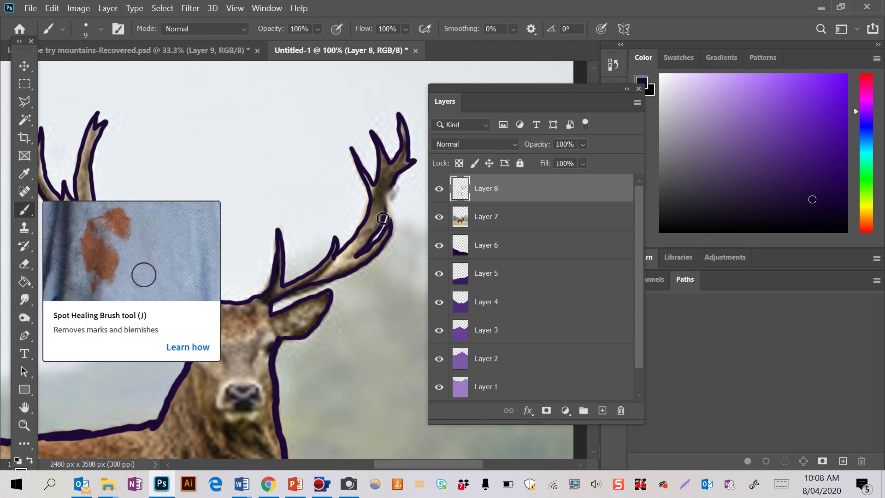
drag(392, 184, 387, 234)
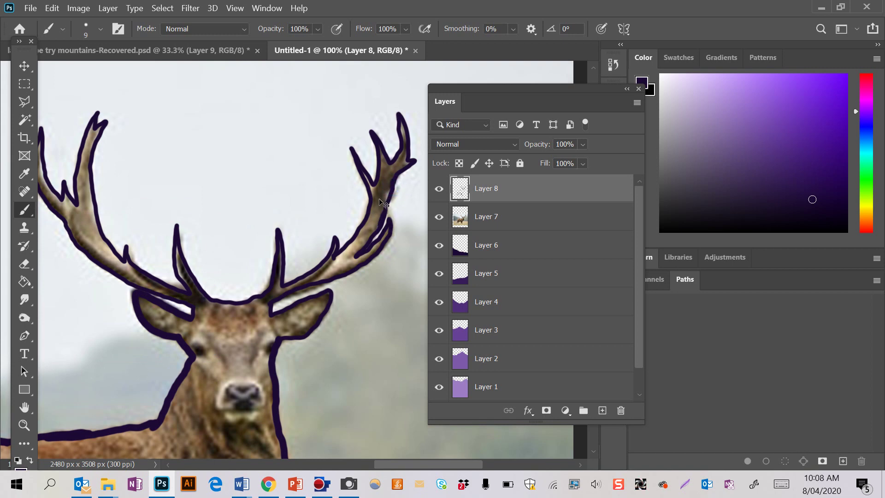
- Hide the Layer 7 deer photo and zoom out to show the entire poster
key(ctrl+minus)
key(ctrl+minus)
key(ctrl+minus)
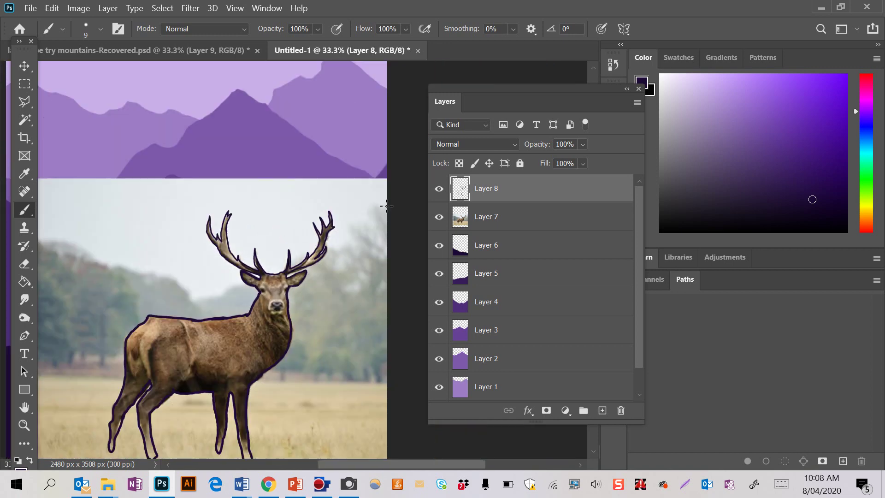
scroll(387, 206, down, 2)
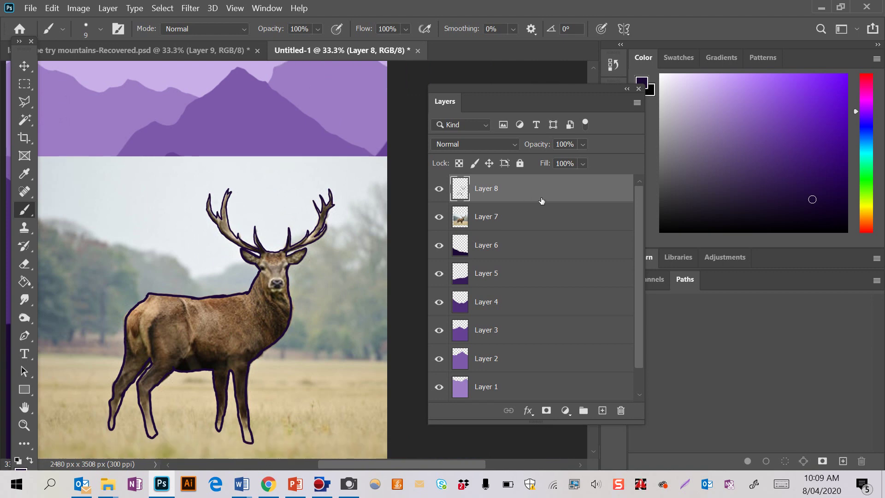
click(441, 218)
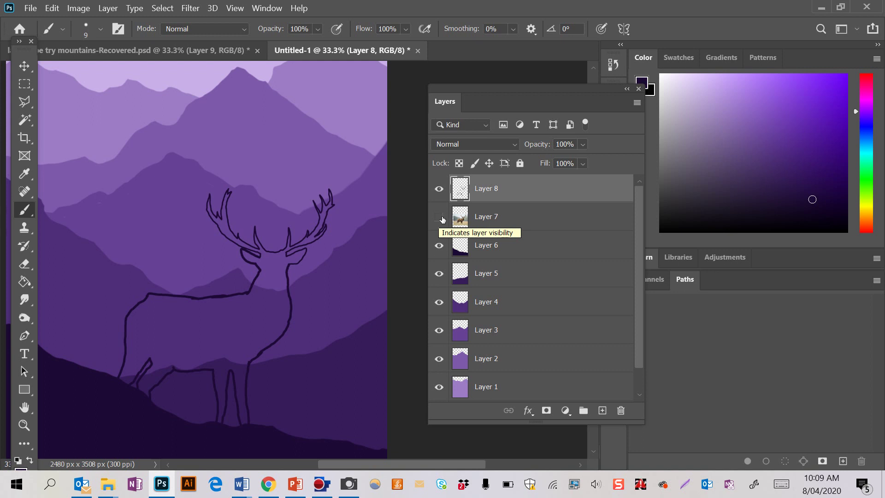
key(ctrl+minus)
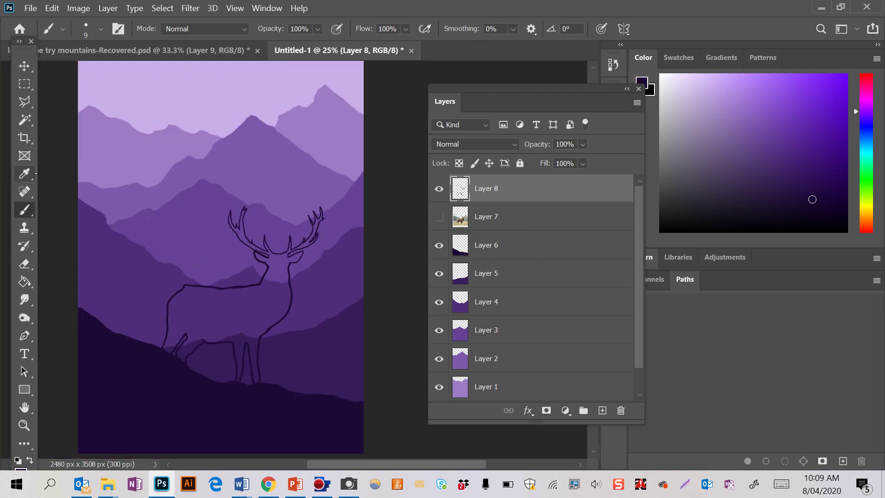
- With the Move tool, undo a stray mountain move, select Layer 8 and step back outline changes
click(24, 65)
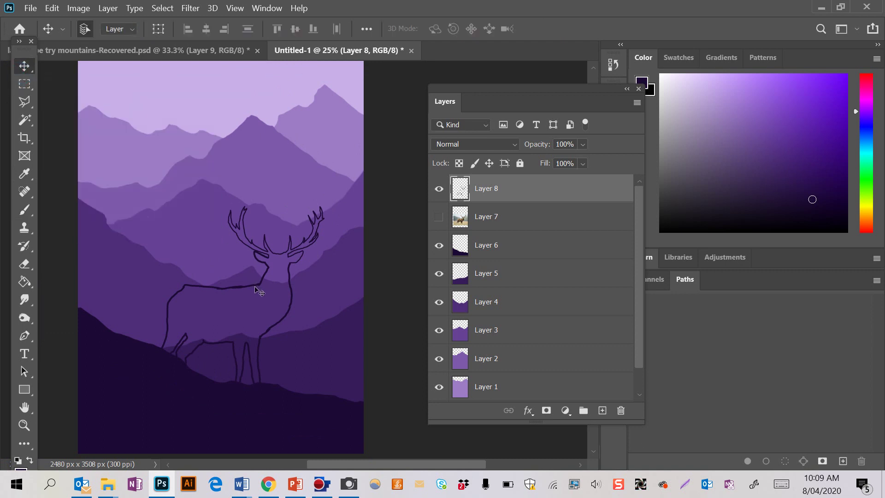
drag(255, 289, 288, 287)
key(ctrl+z)
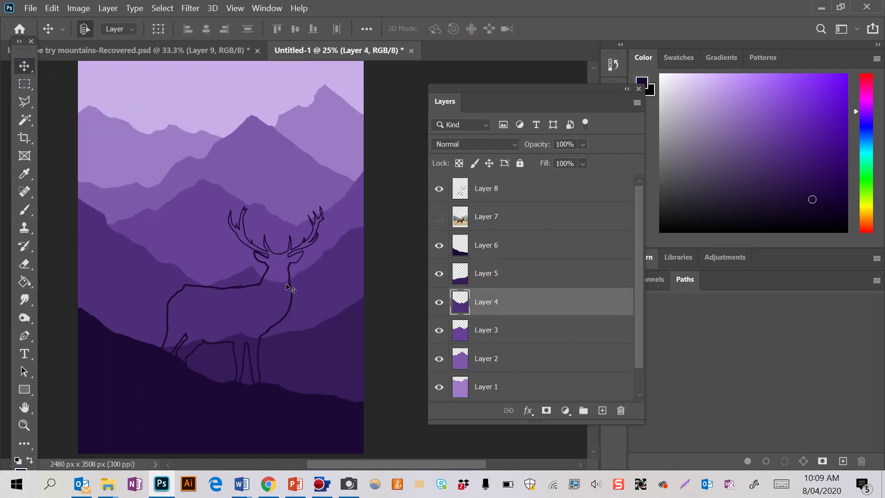
click(493, 249)
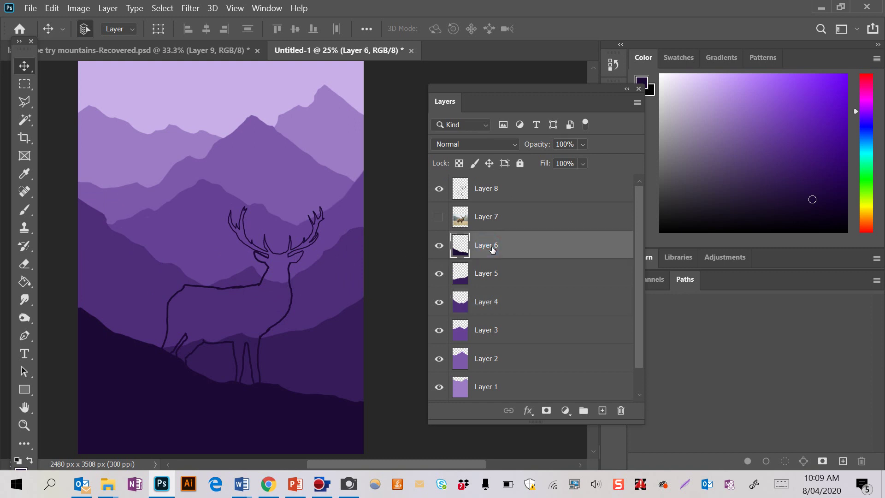
click(493, 202)
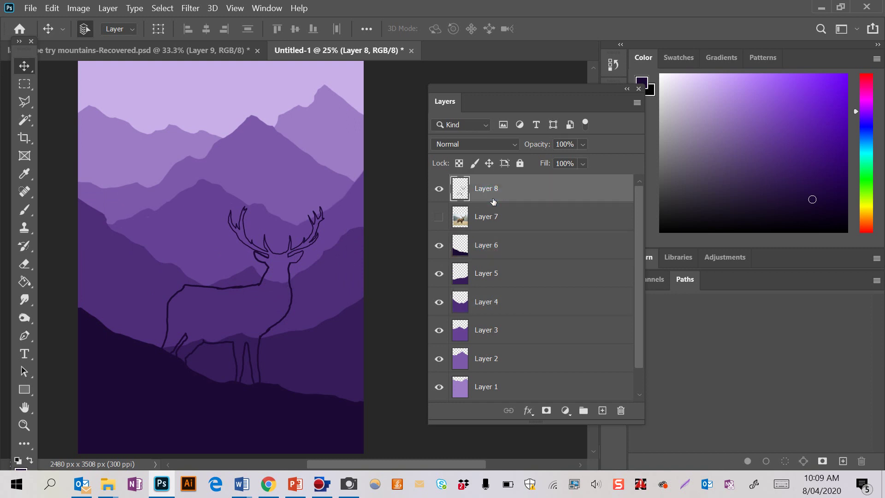
key(Delete)
key(ctrl+z)
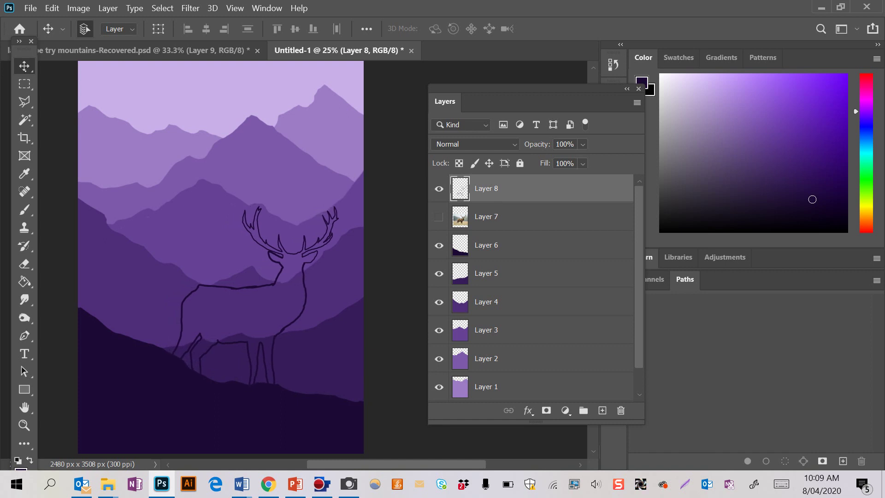
key(ctrl+z)
key(ctrl+z)
key(ctrl+z)
key(ctrl+z)
key(ctrl+z)
key(ctrl+z)
key(ctrl+z)
key(ctrl+z)
key(ctrl+z)
key(ctrl+z)
key(ctrl+z)
key(ctrl+z)
key(ctrl+z)
key(ctrl+z)
key(ctrl+z)
key(ctrl+z)
key(ctrl+z)
key(ctrl+z)
key(ctrl+z)
key(ctrl+z)
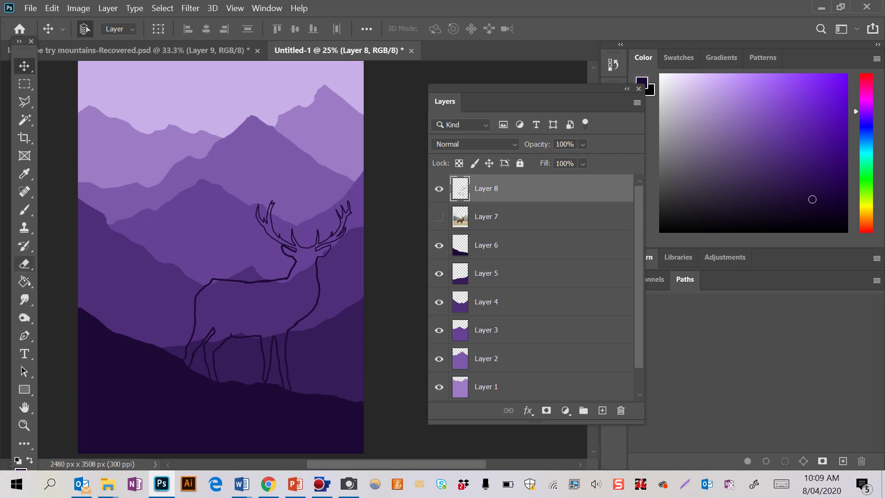
- Fill the deer outline and its edge gaps with dark purple using the Paint Bucket
click(25, 282)
click(226, 308)
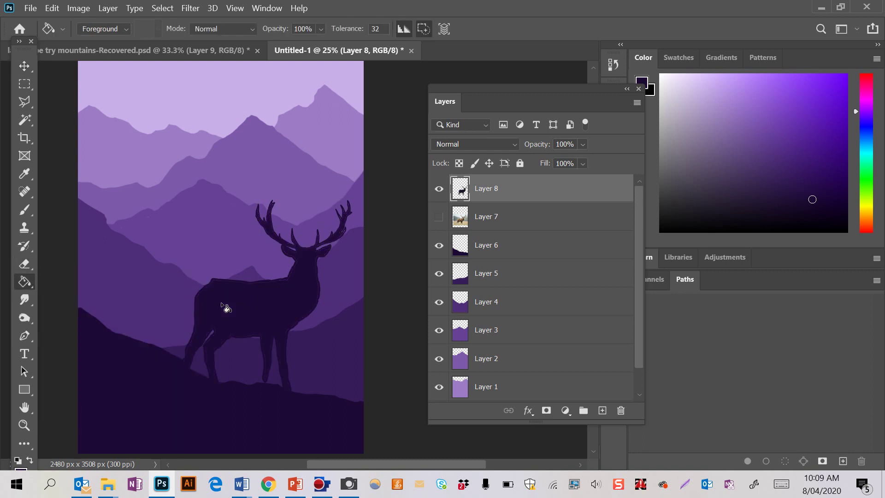
click(238, 302)
key(ctrl+plus)
key(ctrl+plus)
key(ctrl+plus)
key(ctrl+plus)
key(ctrl+plus)
key(ctrl+plus)
key(ctrl+plus)
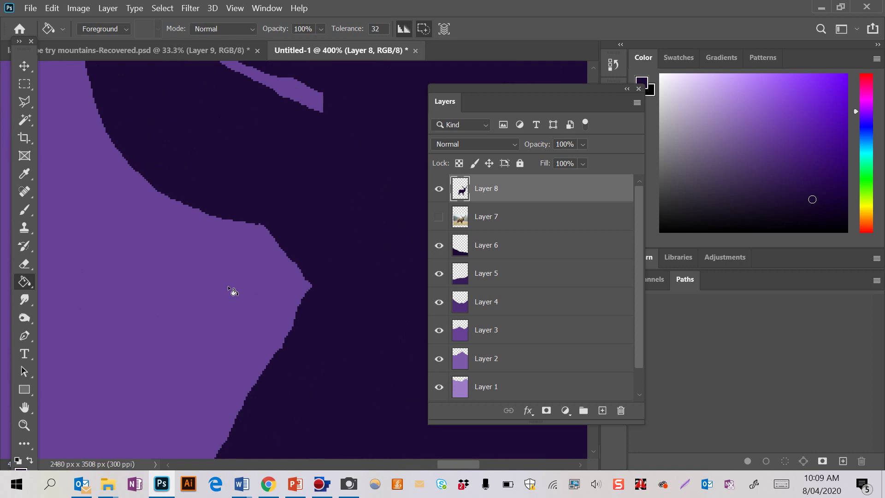
- Undo both fills and refill the deer body cleanly with solid dark purple
key(ctrl+z)
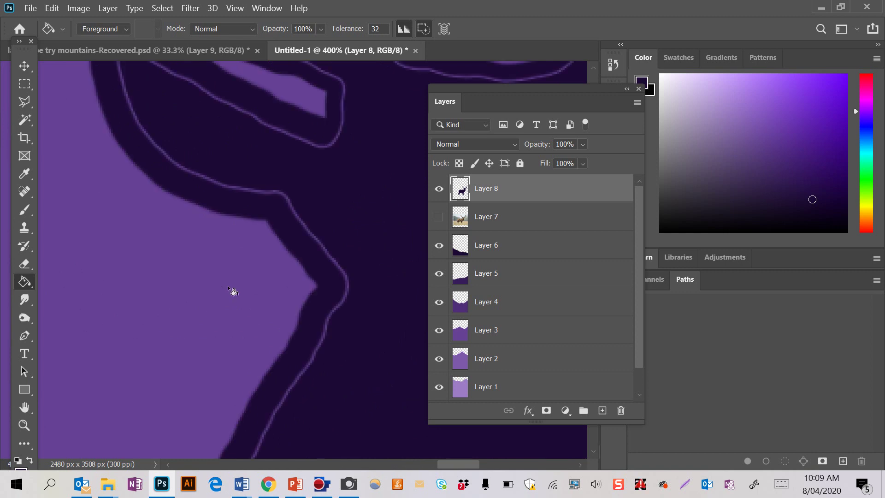
key(ctrl+z)
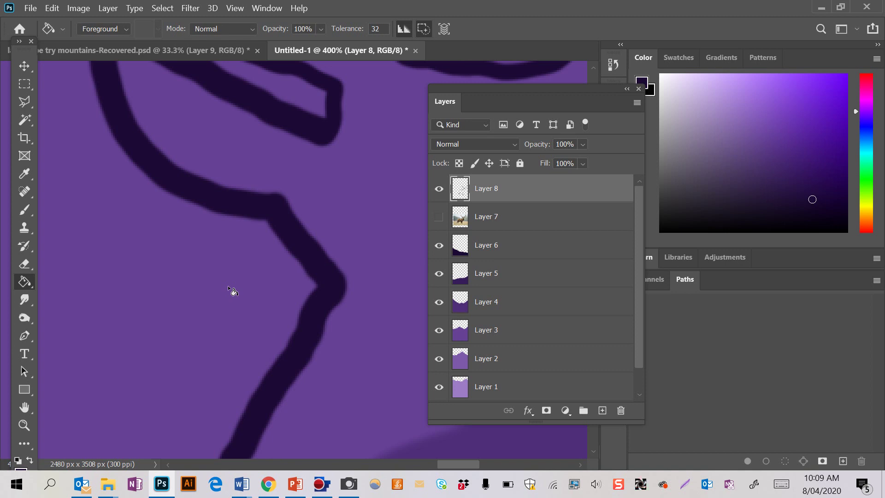
scroll(229, 289, down, 6)
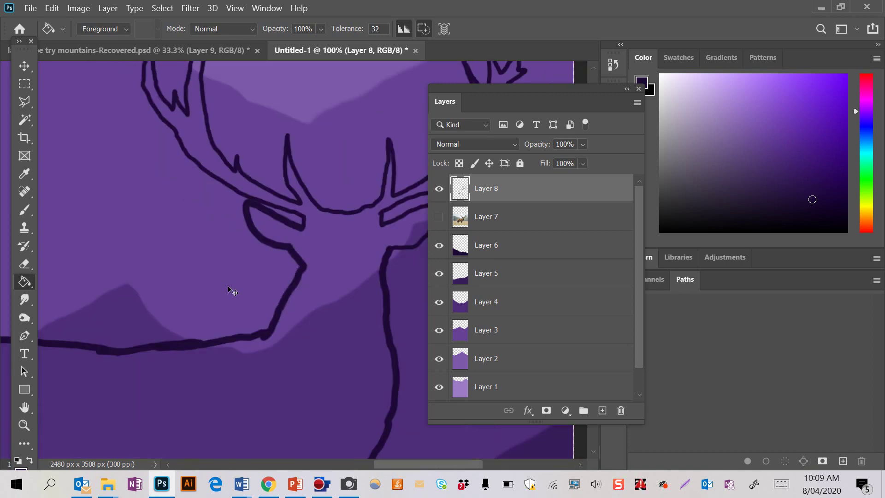
scroll(228, 289, down, 3)
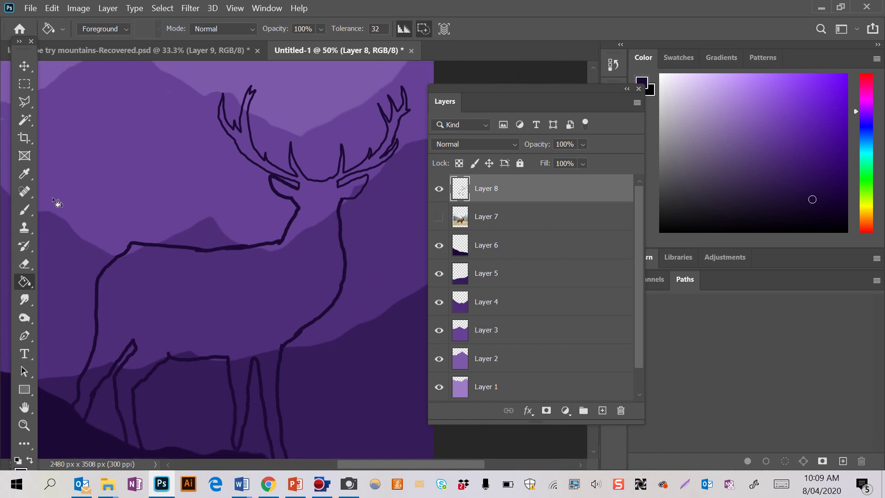
click(162, 283)
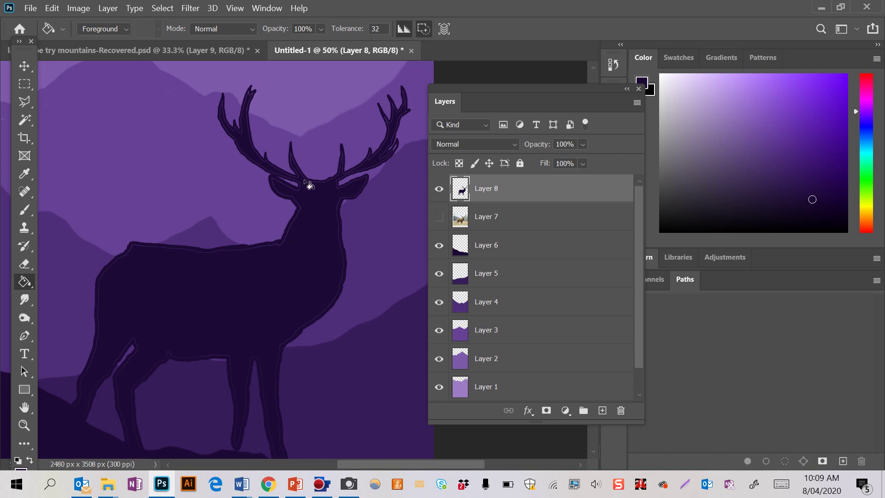
click(25, 210)
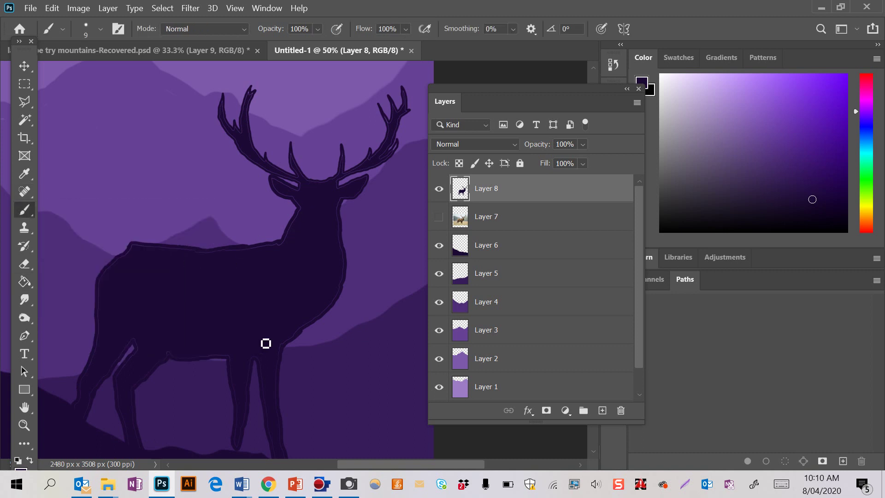
- With a larger brush, paint over the deer's belly edge, leg notch and front leg
key(bracketright)
key(bracketright)
key(bracketright)
key(bracketright)
key(bracketright)
click(241, 377)
scroll(239, 425, down, 3)
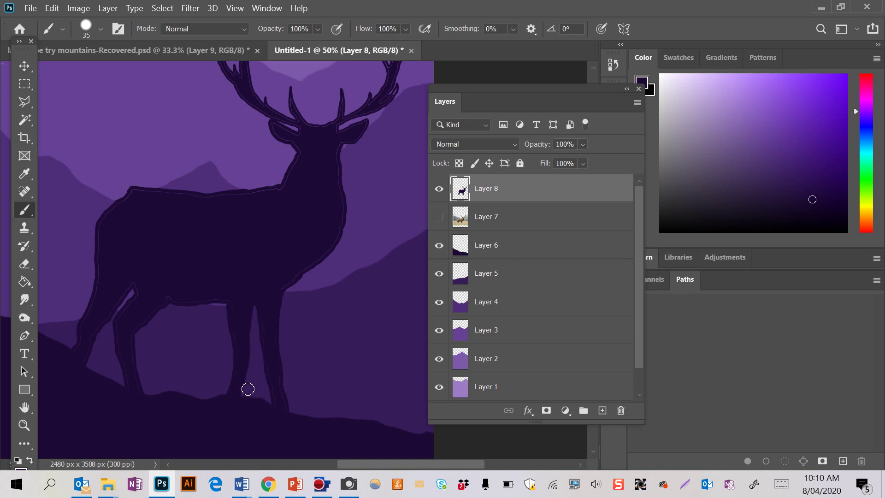
mouse_move(241, 305)
mouse_down()
mouse_move(161, 299)
mouse_move(173, 305)
mouse_up()
drag(142, 284, 99, 342)
mouse_move(147, 289)
mouse_down()
mouse_move(128, 330)
mouse_move(142, 306)
mouse_up()
- Fill in the right edge of the deer's neck and zoom out to fit the poster
scroll(162, 317, up, 3)
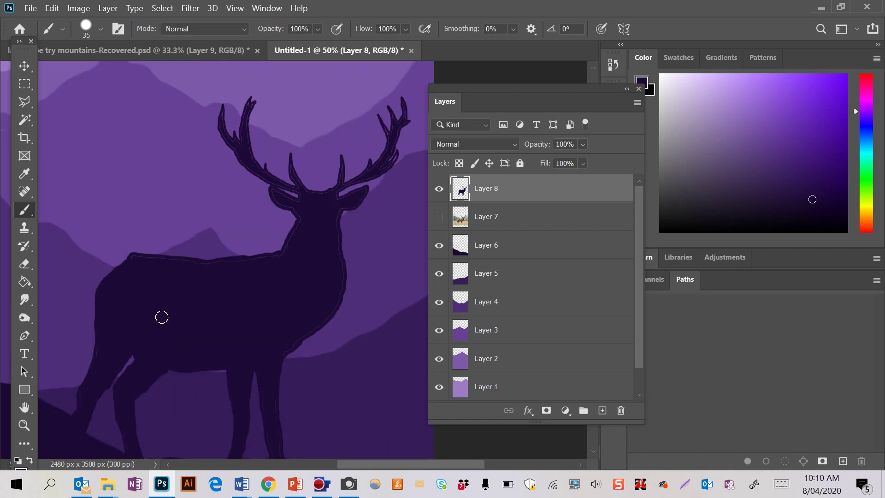
mouse_move(333, 208)
mouse_down()
mouse_move(345, 230)
mouse_move(341, 249)
mouse_up()
key(ctrl+minus)
key(ctrl+minus)
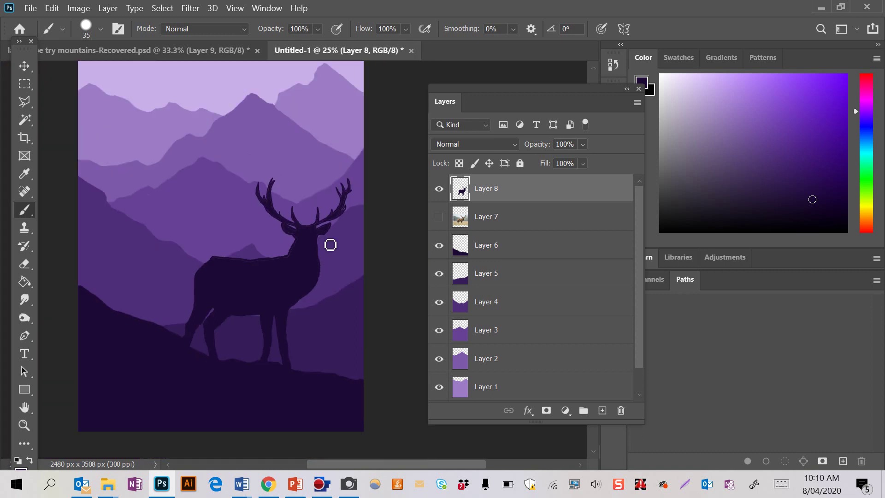
scroll(330, 245, up, 1)
key(ctrl+minus)
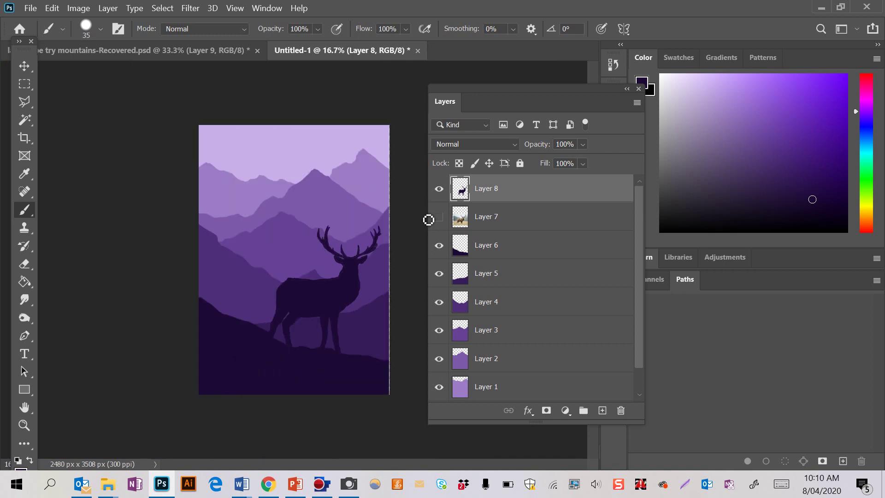
- Scale the deer silhouette to 58.49% and place it on the lower-right hills
click(440, 189)
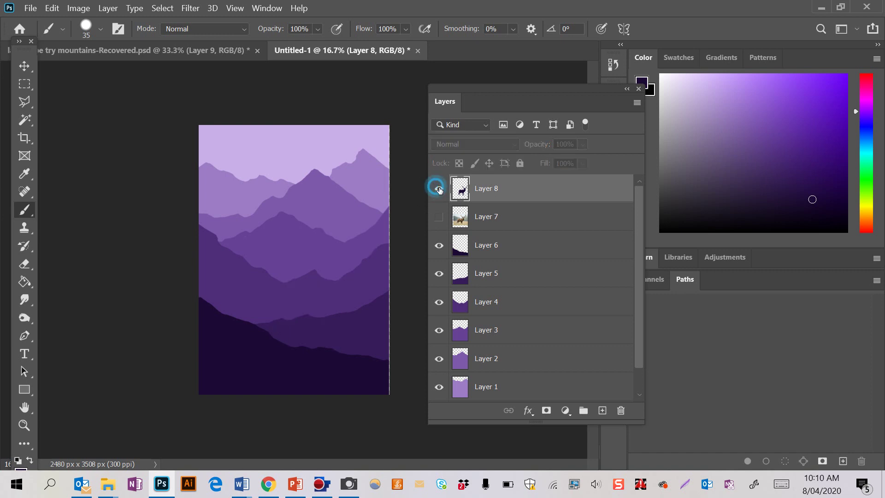
click(439, 189)
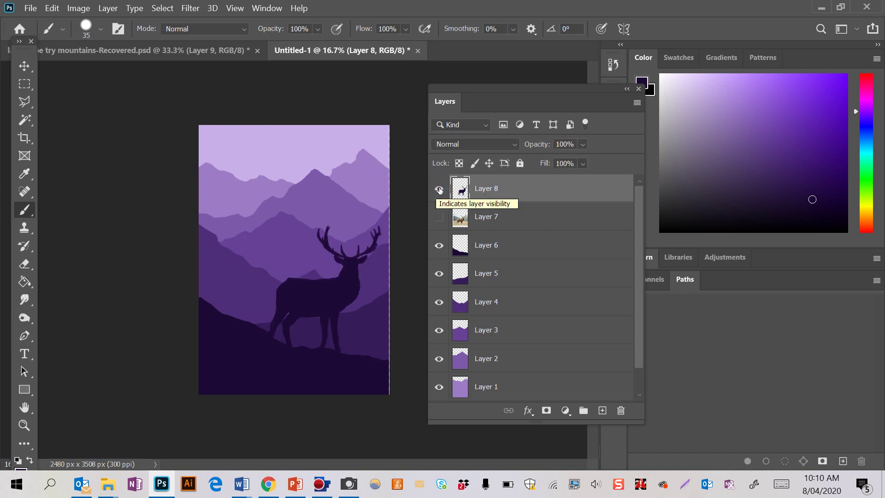
key(ctrl+t)
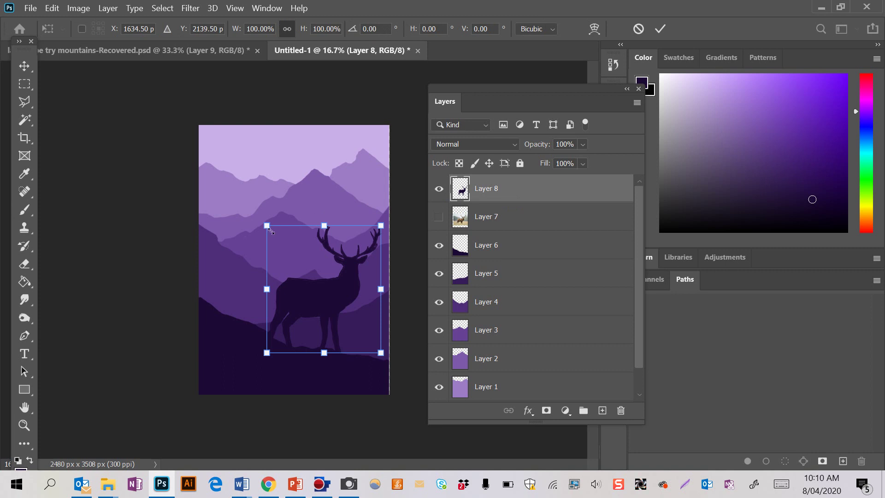
drag(271, 231, 190, 178)
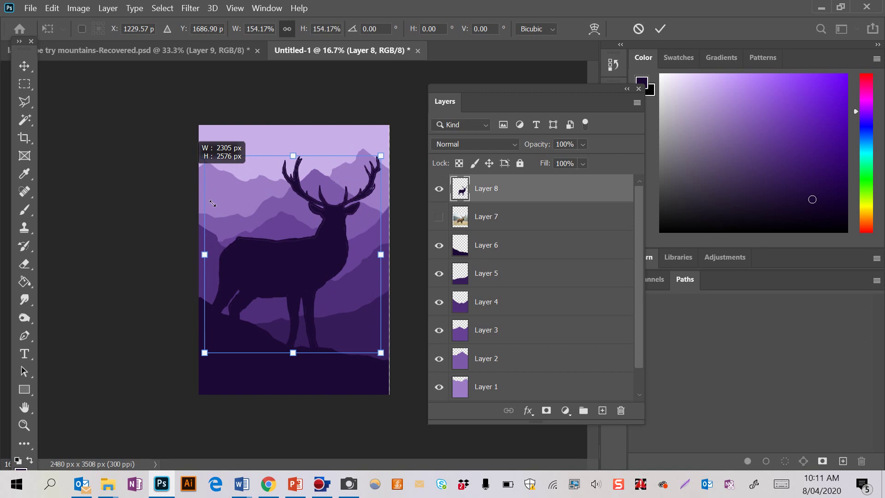
drag(212, 203, 314, 279)
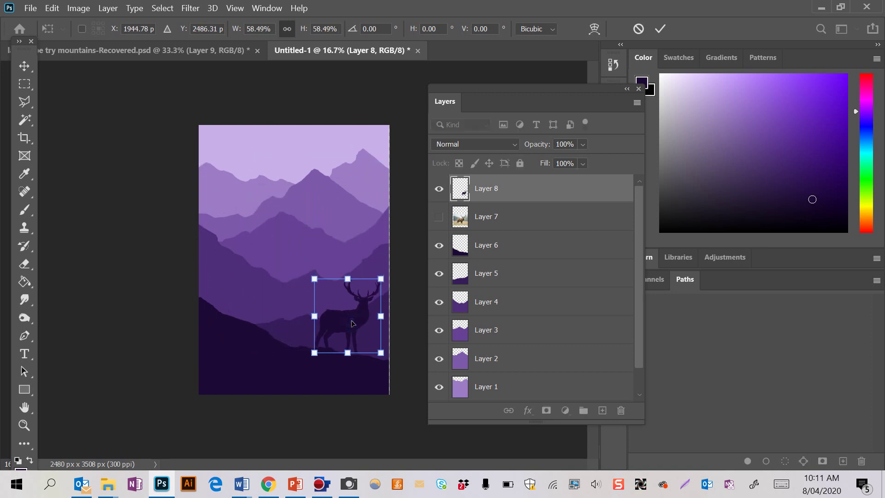
key(Return)
key(b)
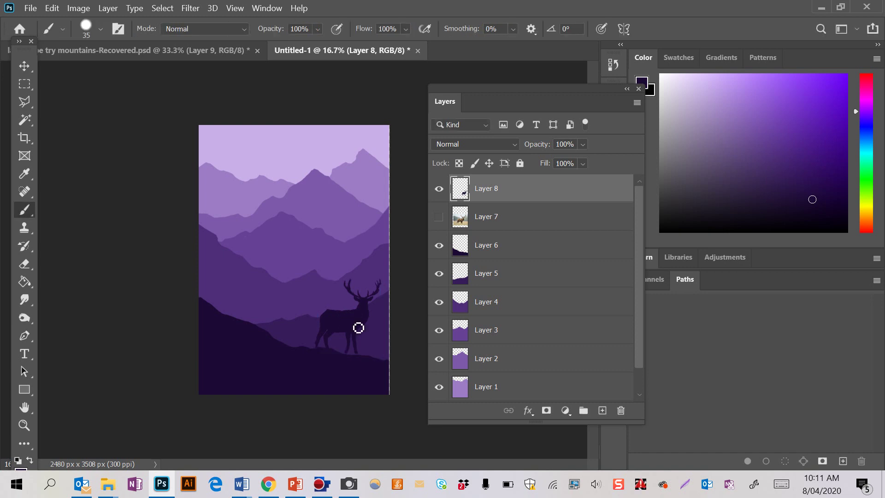
click(24, 72)
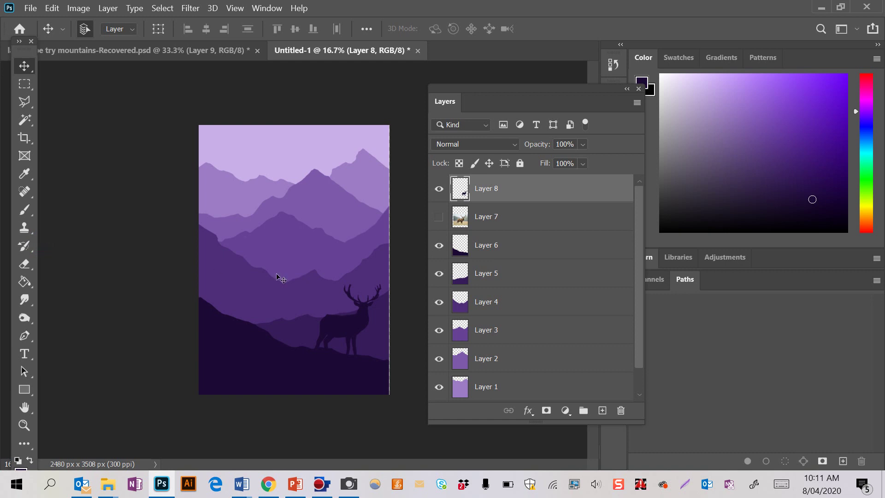
key(ctrl+plus)
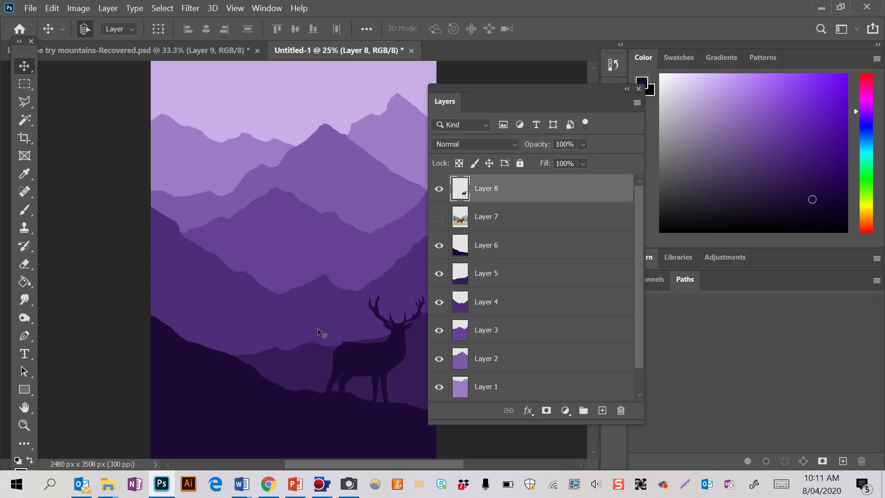
scroll(321, 334, right, 3)
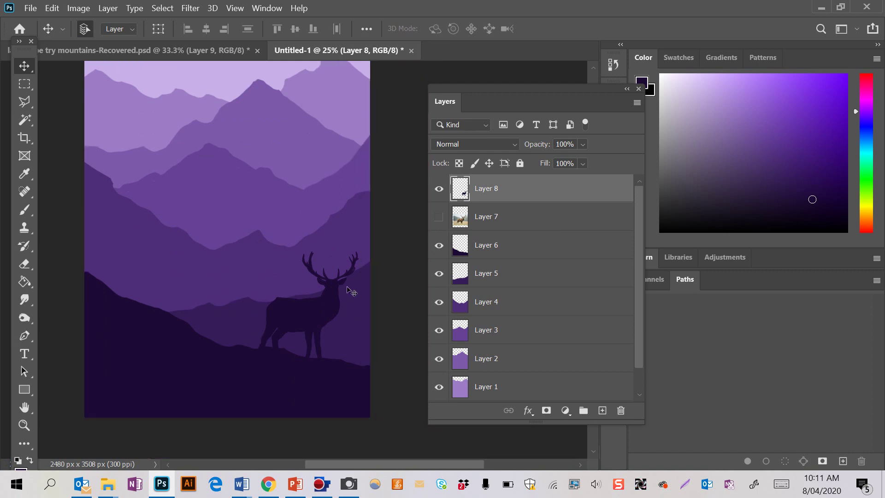
click(364, 286)
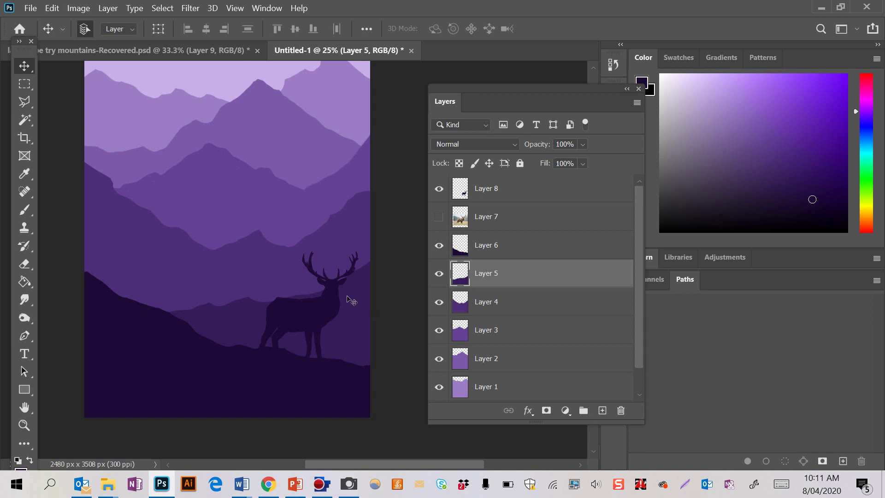
drag(352, 301, 362, 320)
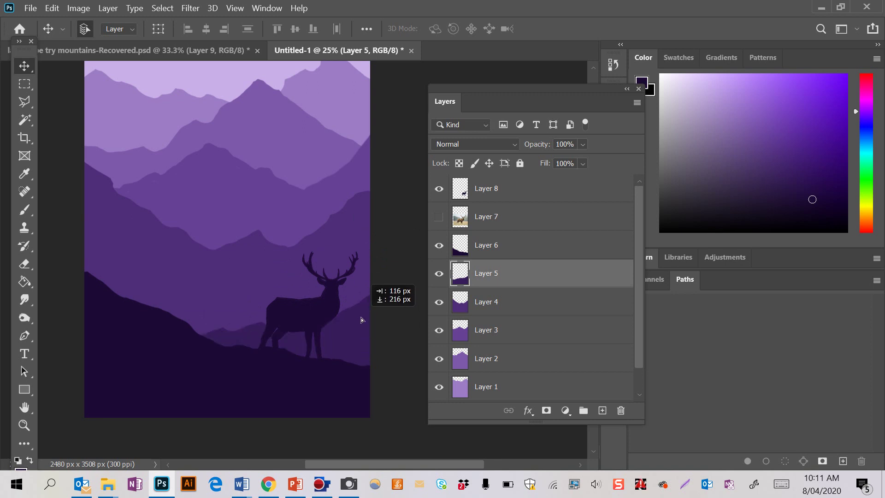
drag(361, 317, 361, 317)
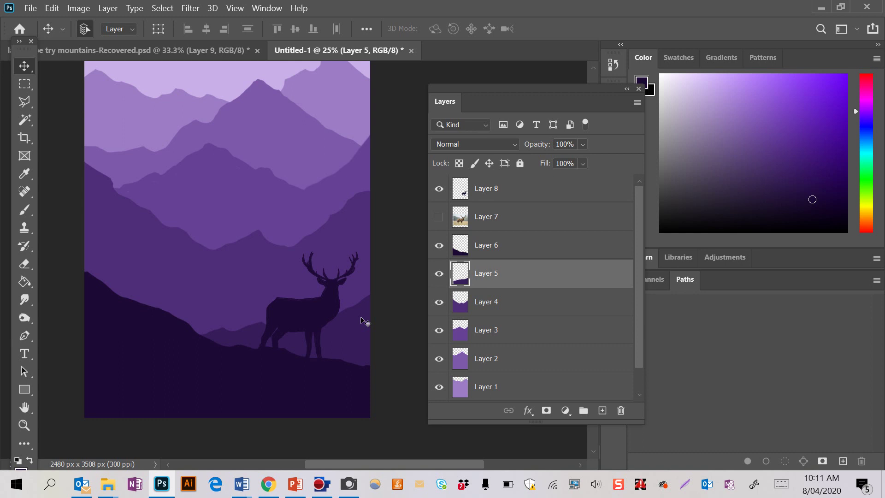
key(ctrl+minus)
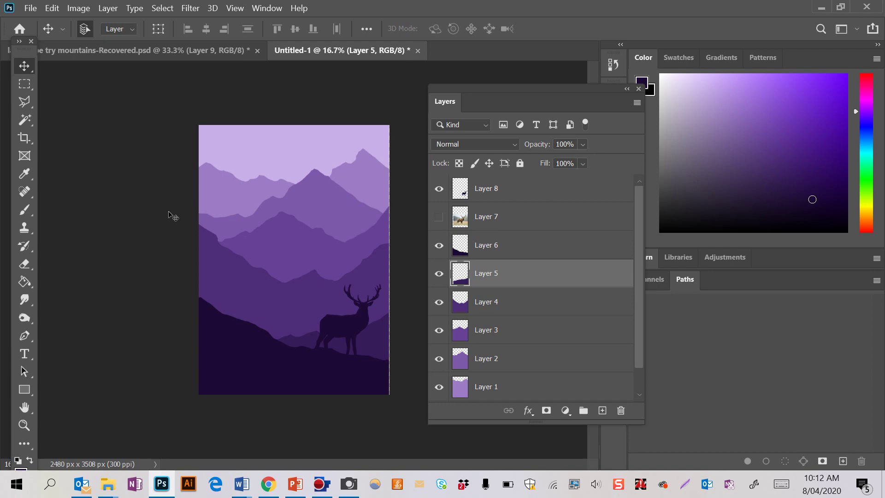
click(29, 10)
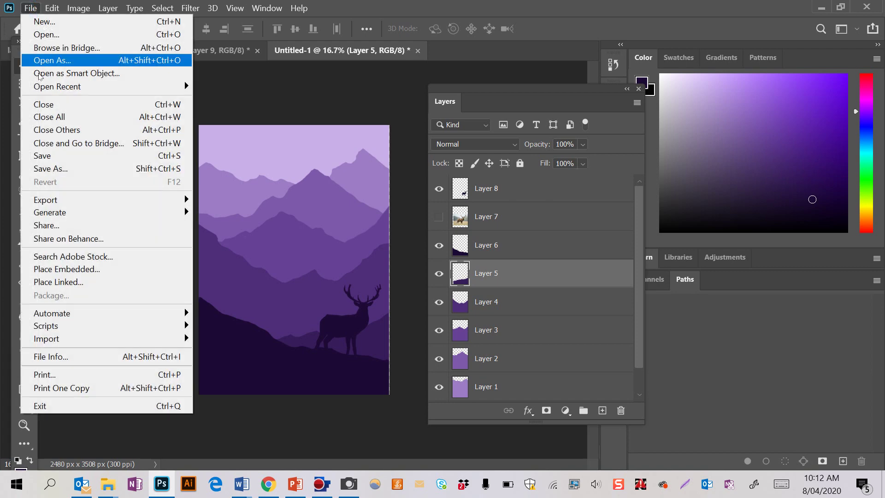
click(67, 169)
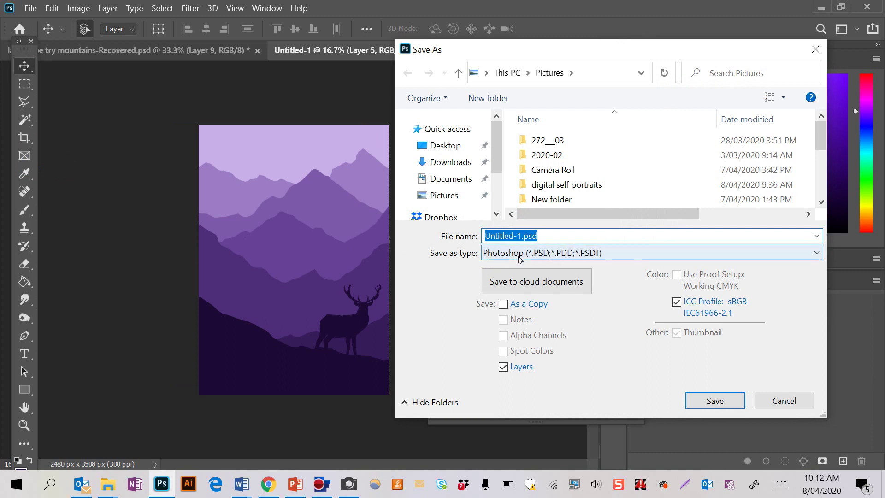
click(520, 255)
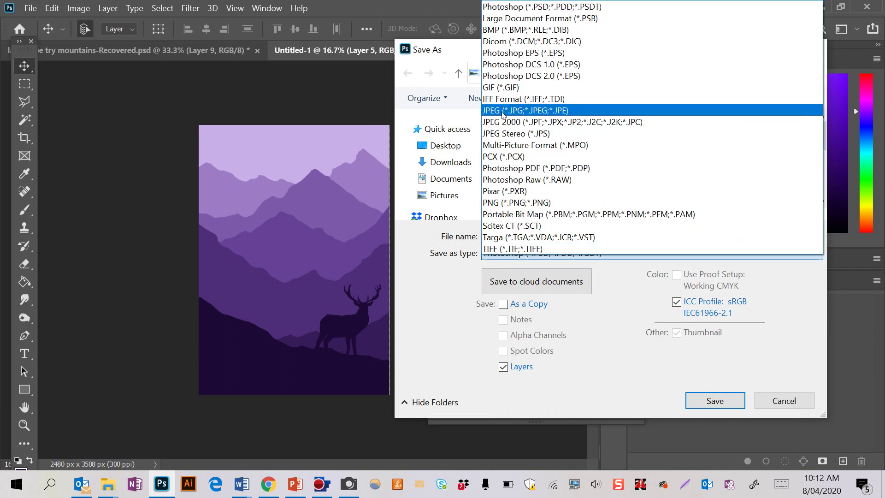
click(132, 249)
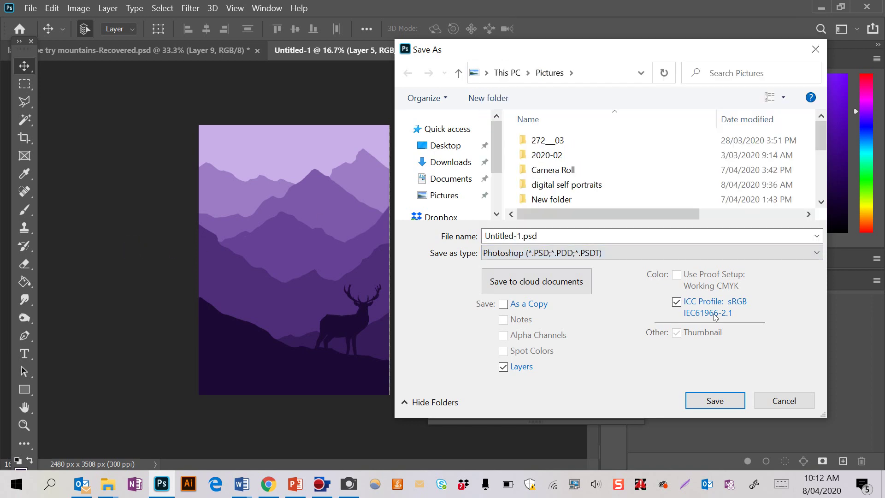
click(808, 401)
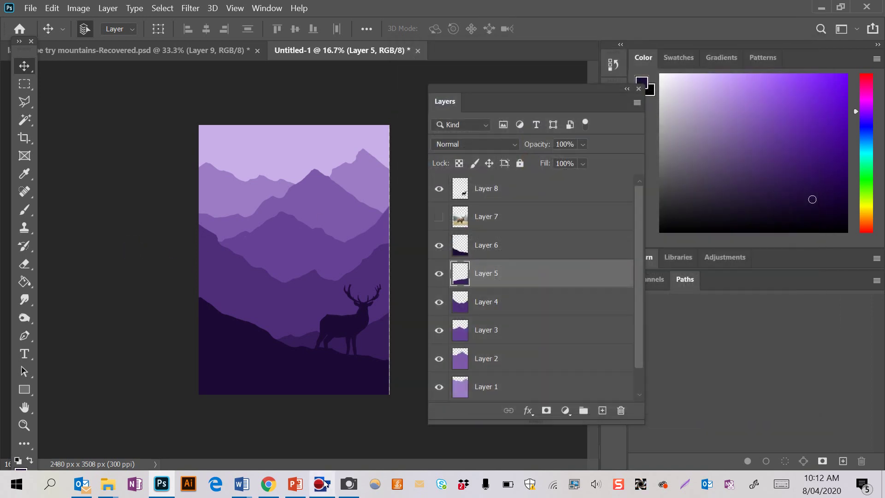